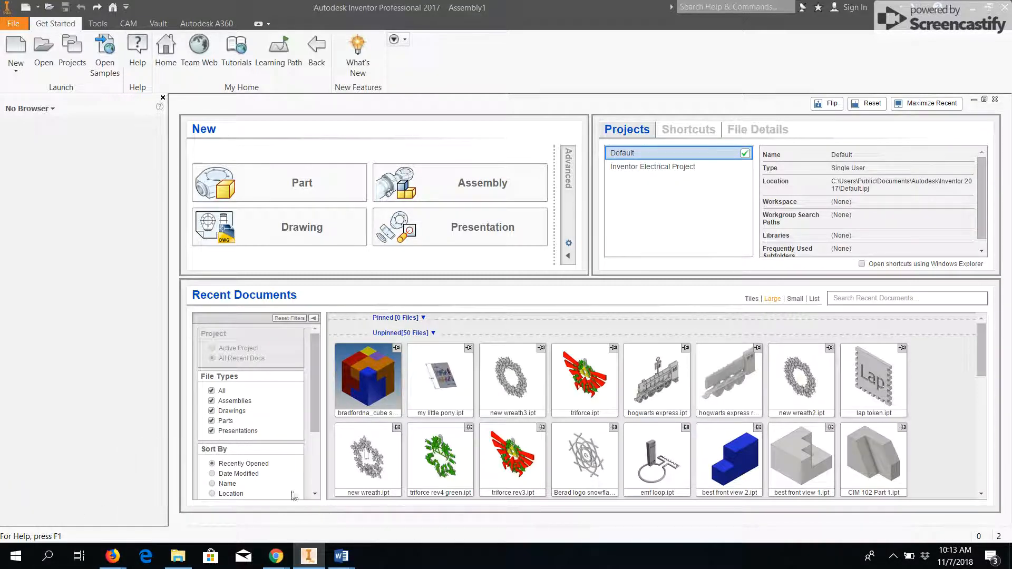
Create a new assembly from the Standard.iam template
left_click(8, 46)
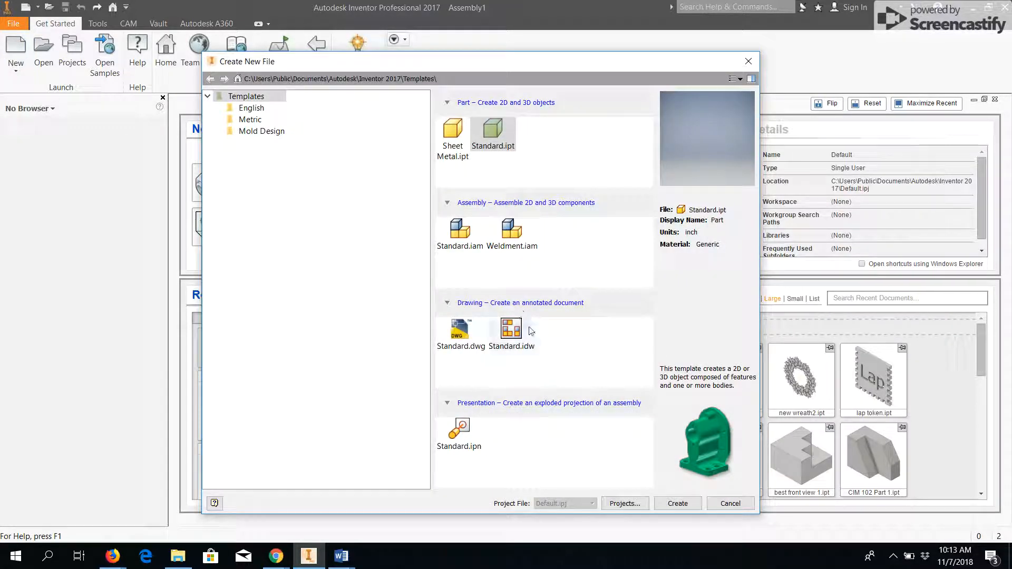
double_click(463, 246)
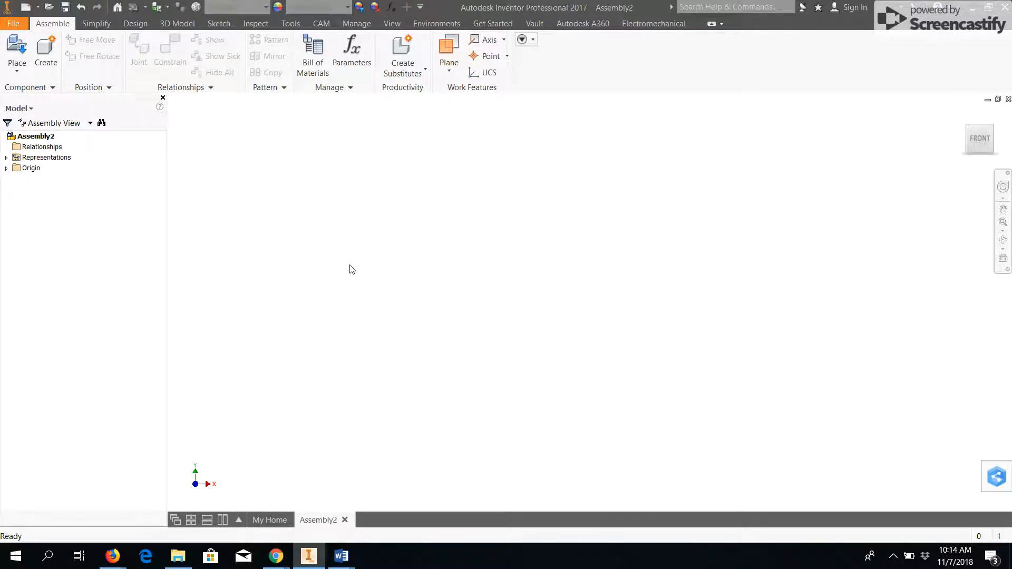
Place one instance of the pcubeblue part from the pcube folder and make it grounded
left_click(15, 48)
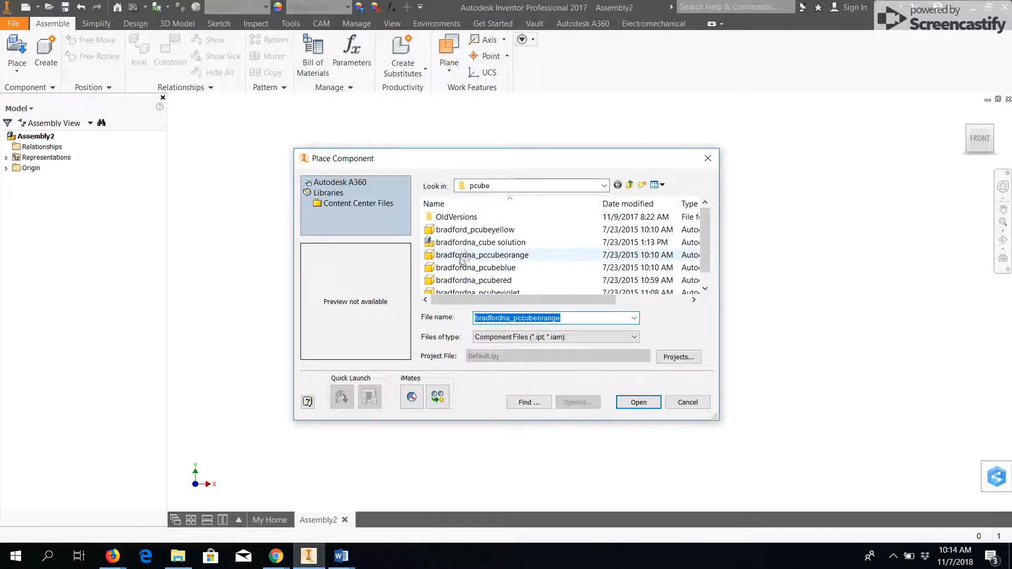
scroll(494, 237, "down", 1)
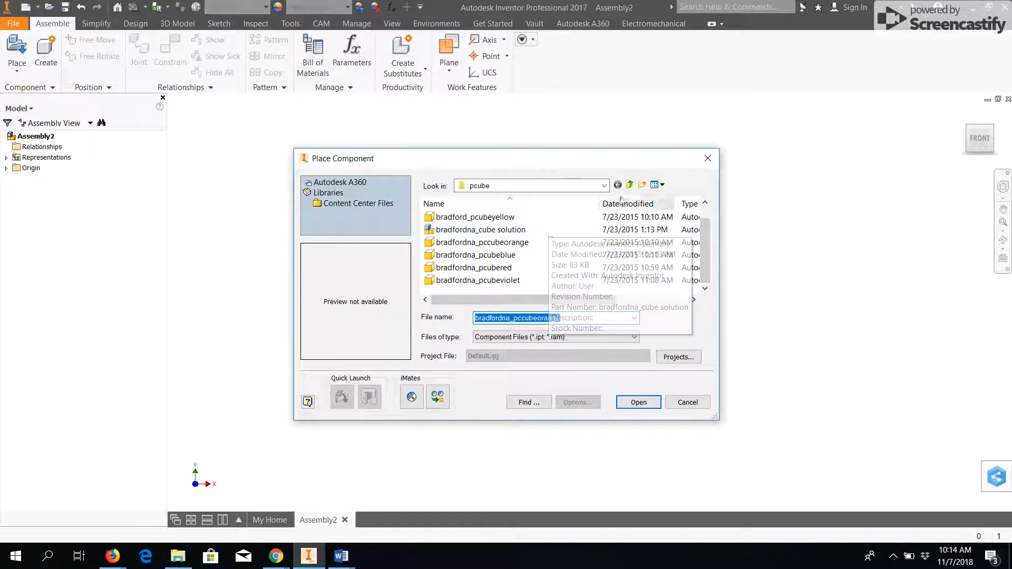
left_click(604, 186)
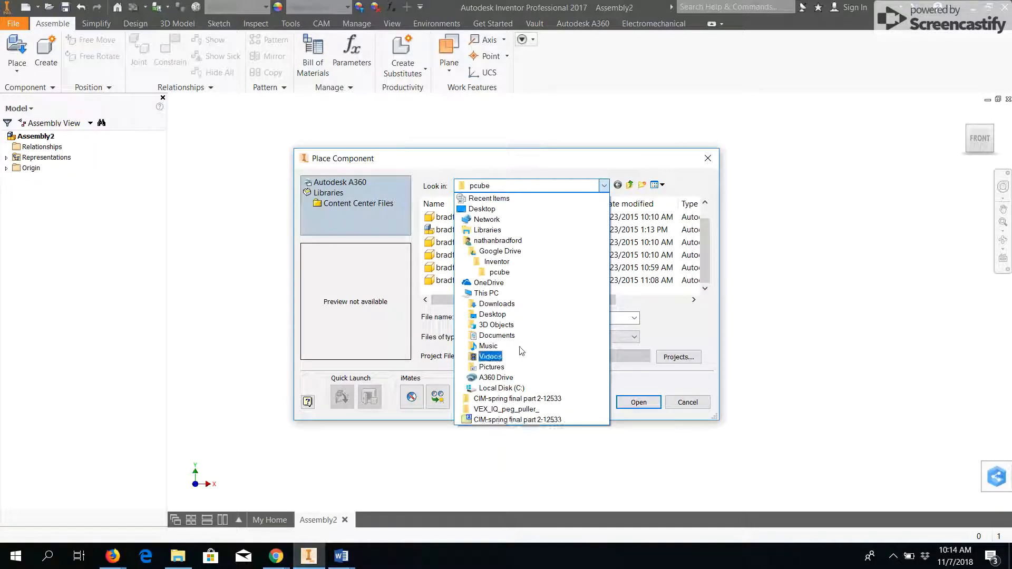
left_click(604, 185)
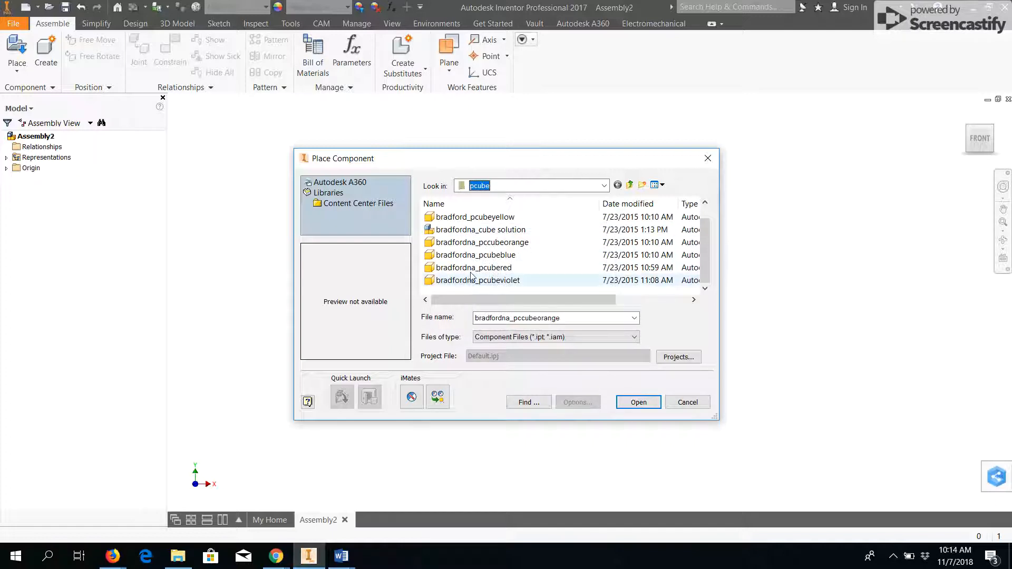
left_click(479, 256)
left_click(638, 402)
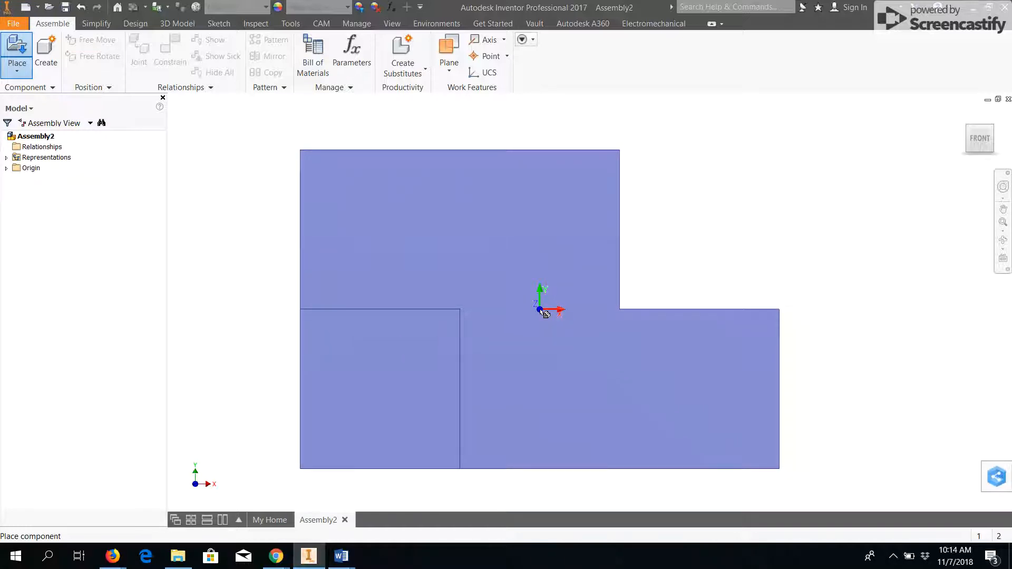
left_click(627, 369)
scroll(612, 371, "down", 1)
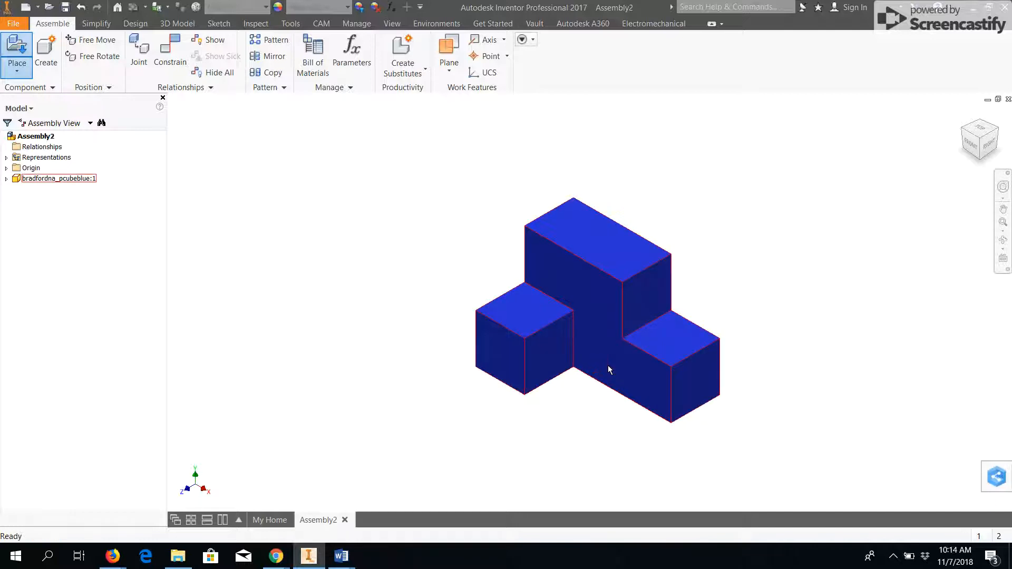
key("Escape")
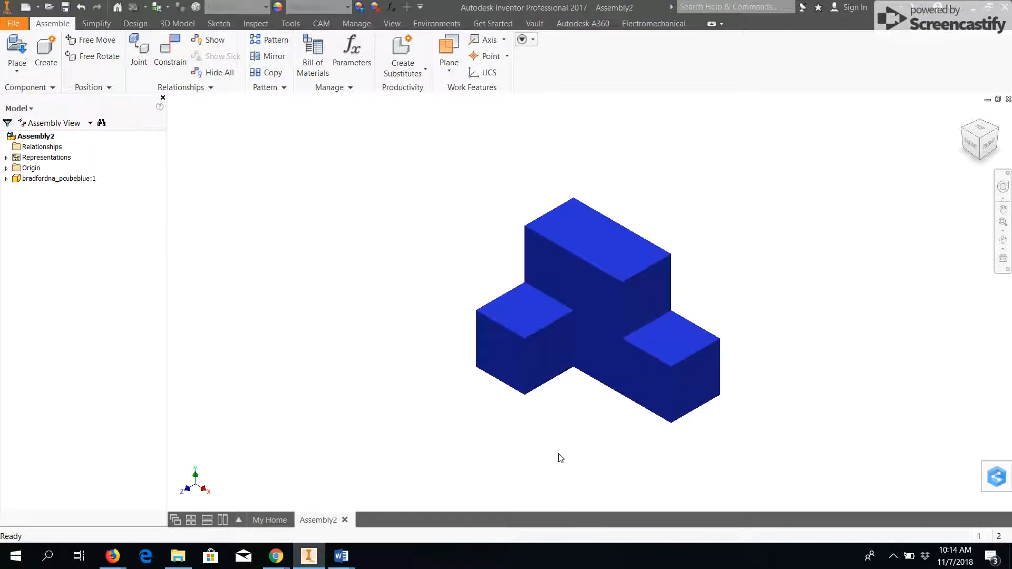
right_click(591, 338)
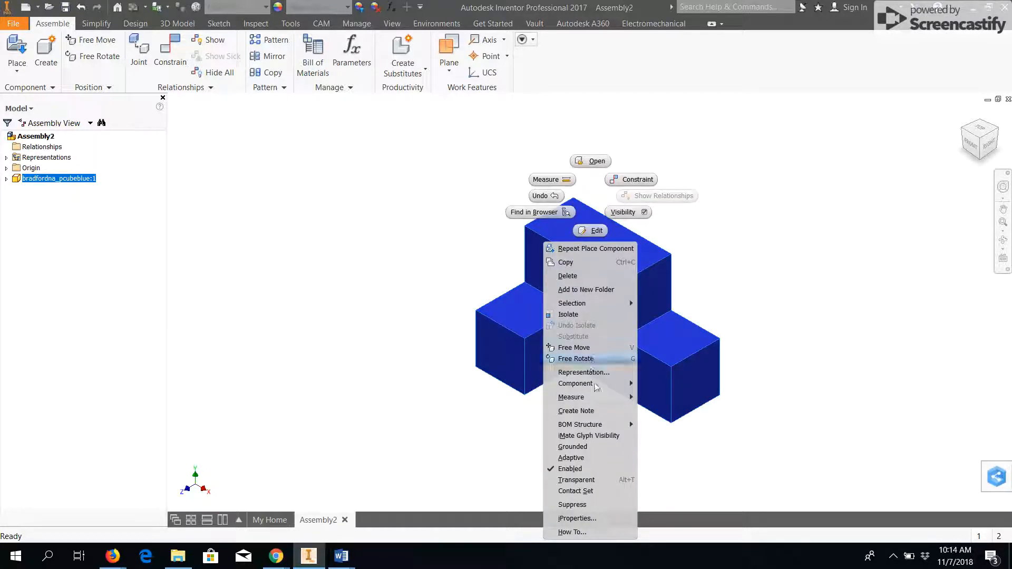
left_click(579, 447)
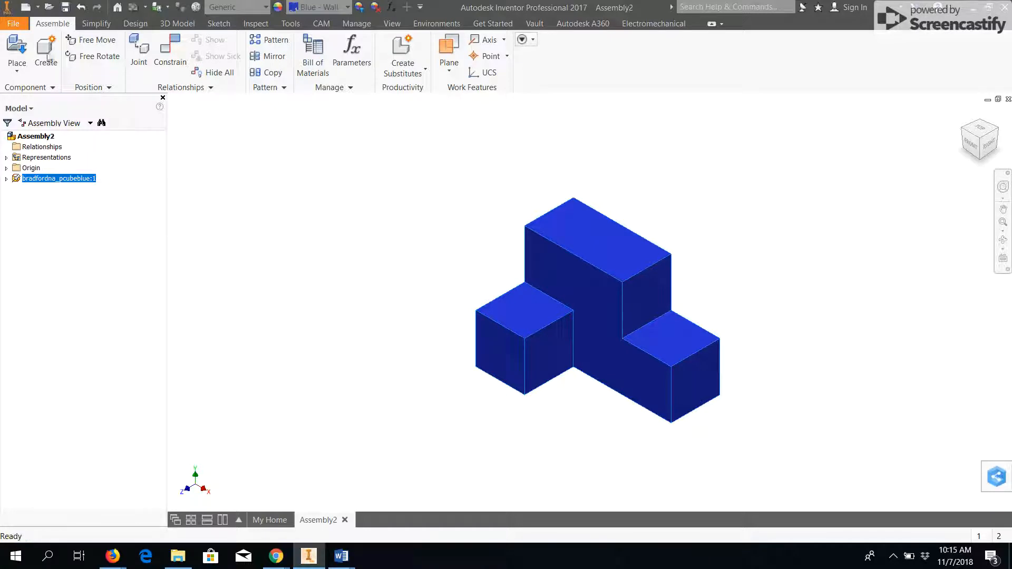
Place one instance of the pccubeorange part beside the blue part
left_click(13, 50)
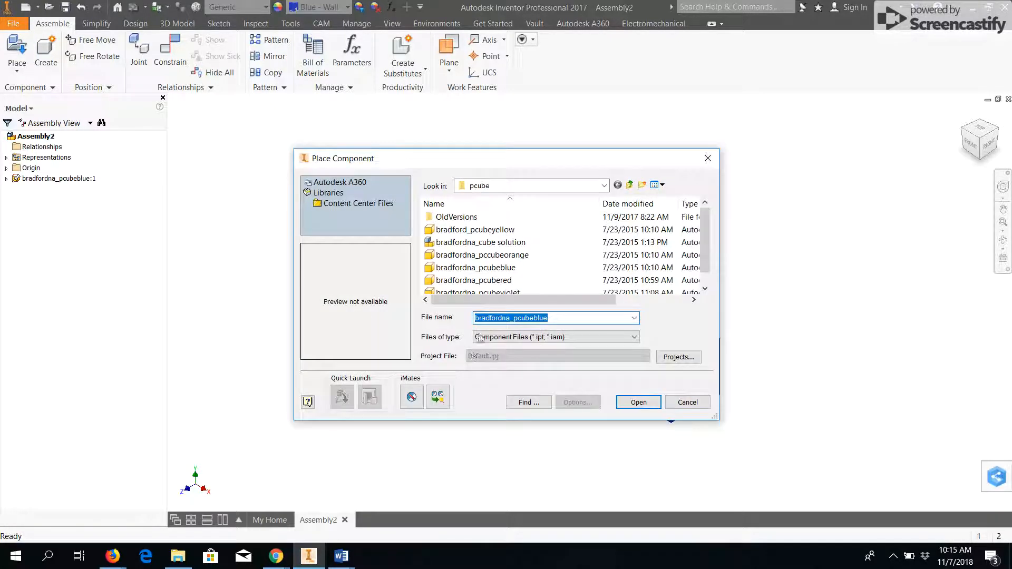
left_click(495, 257)
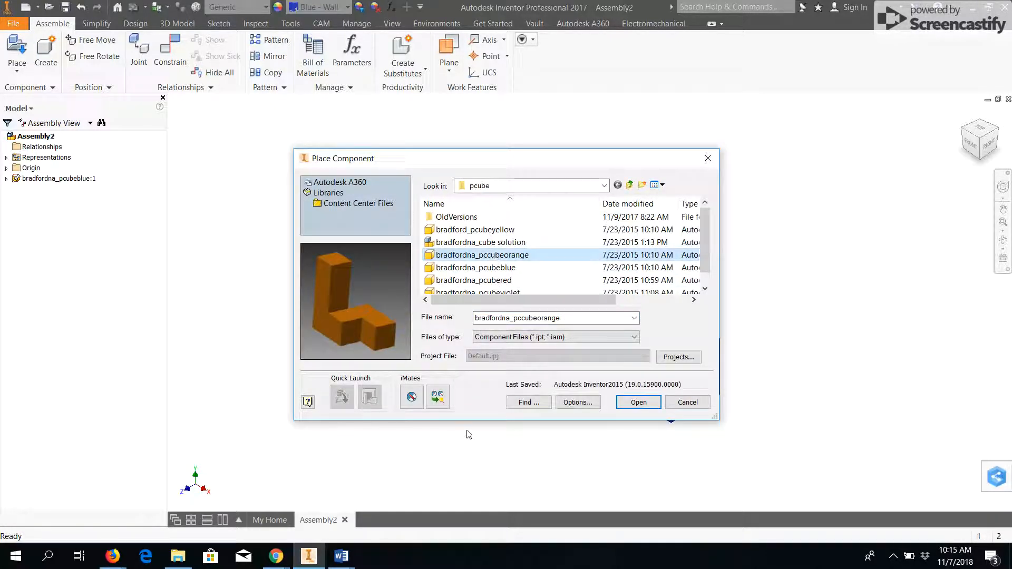
left_click(639, 404)
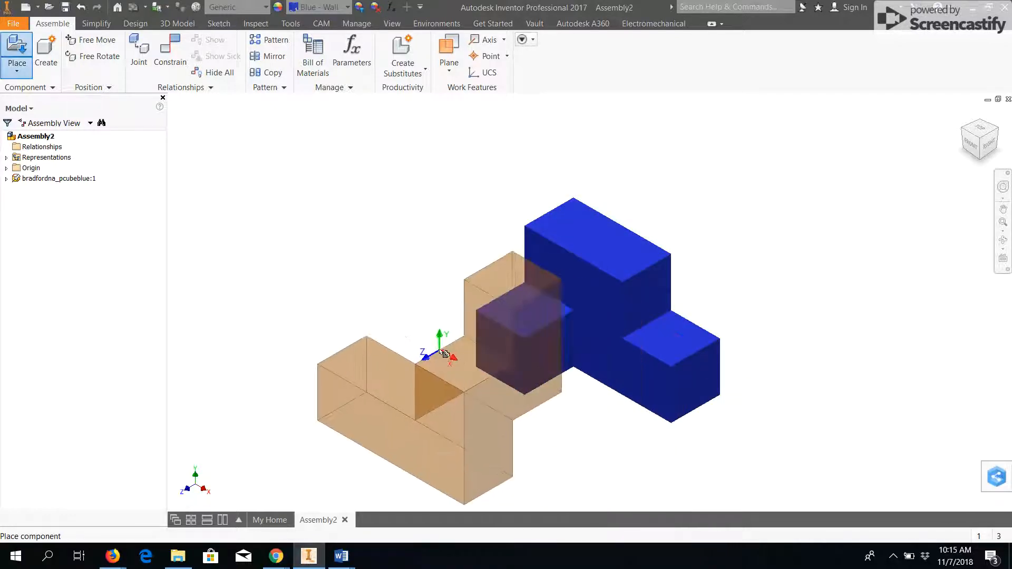
left_click(724, 403)
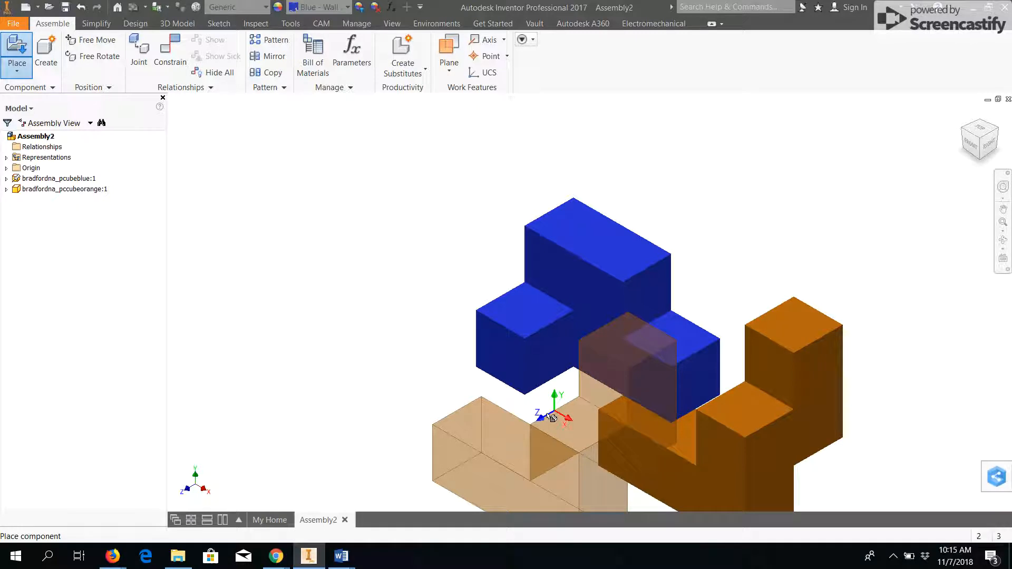
key("Escape")
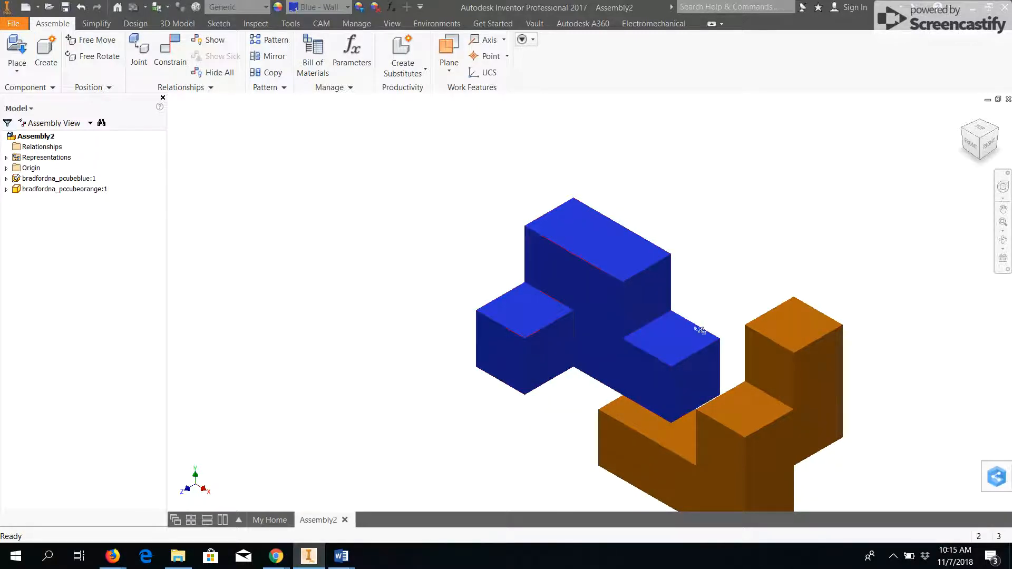
Move the orange part slightly away from the grounded blue part
scroll(700, 331, "down", 3)
middle_click_drag(659, 342, 606, 289)
left_click(665, 349)
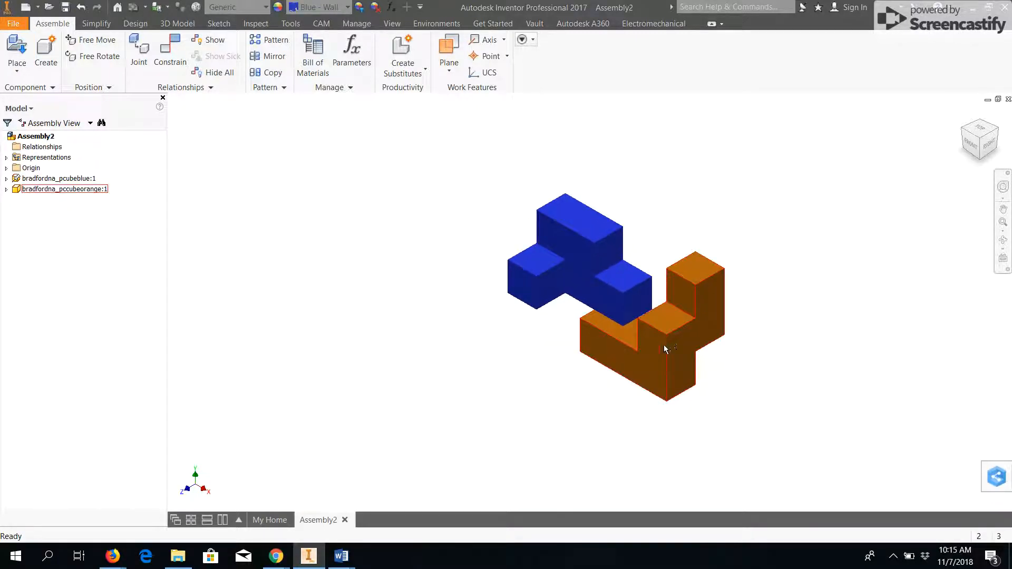
left_click_drag(654, 355, 637, 375)
left_click(583, 300)
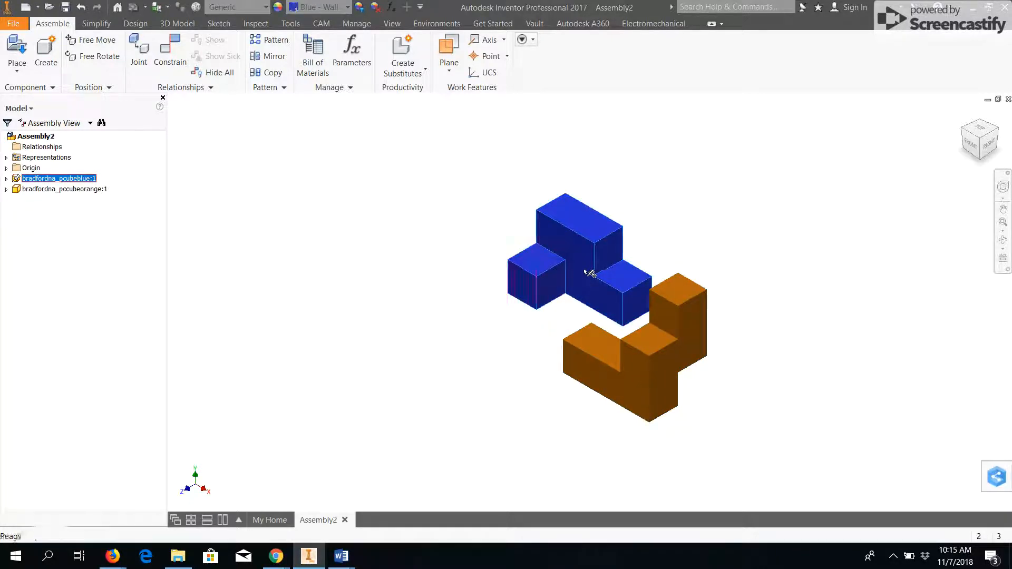
mouse_move(633, 365)
left_mouse_down()
mouse_move(539, 415)
mouse_move(668, 364)
mouse_move(606, 372)
mouse_move(650, 382)
mouse_move(615, 369)
mouse_move(628, 372)
left_mouse_up()
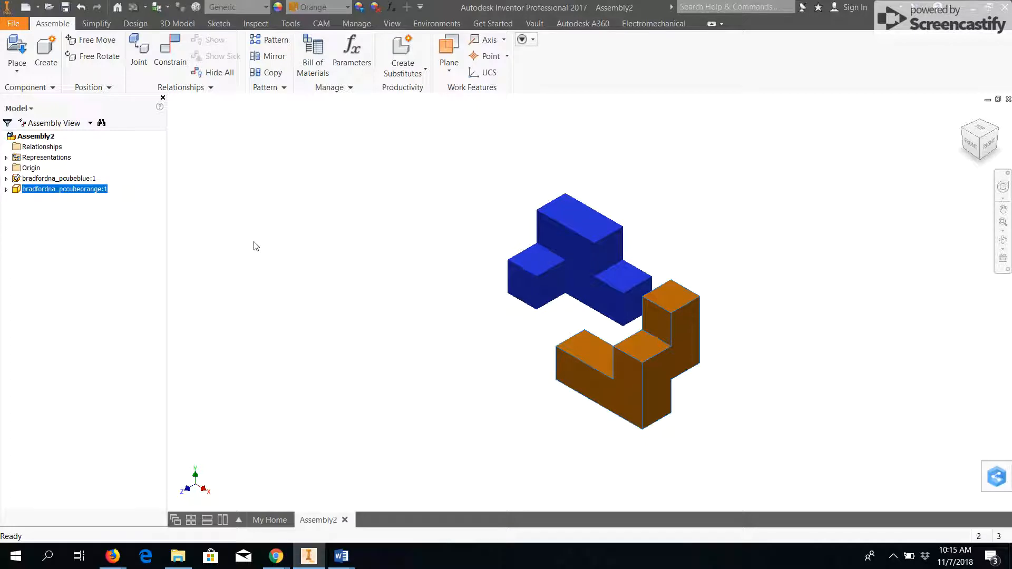
Preview a mate constraint between the orange arm's end face and the side of the blue part's projecting cube, and discard it
left_click(173, 66)
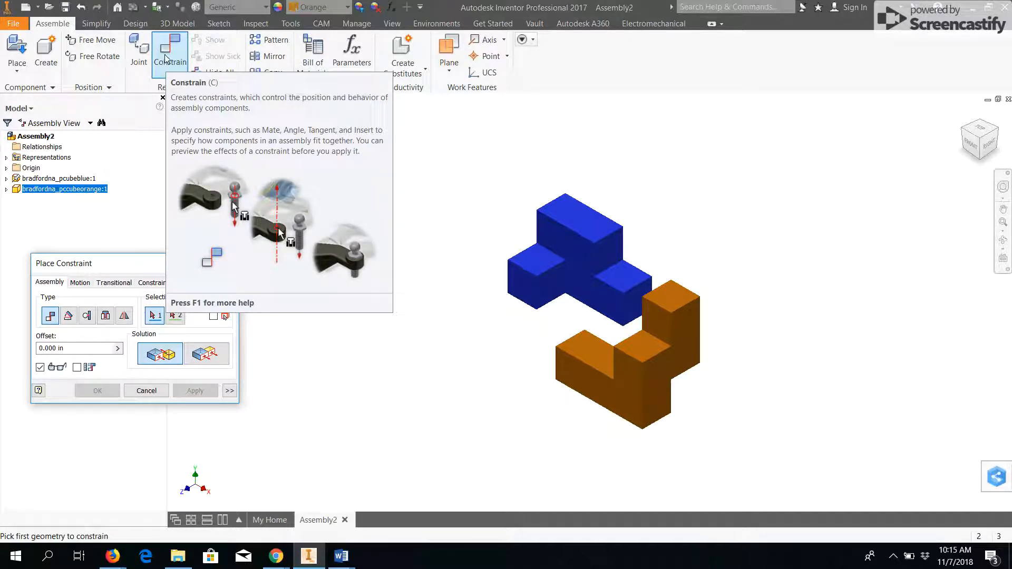
left_click_drag(130, 267, 223, 157)
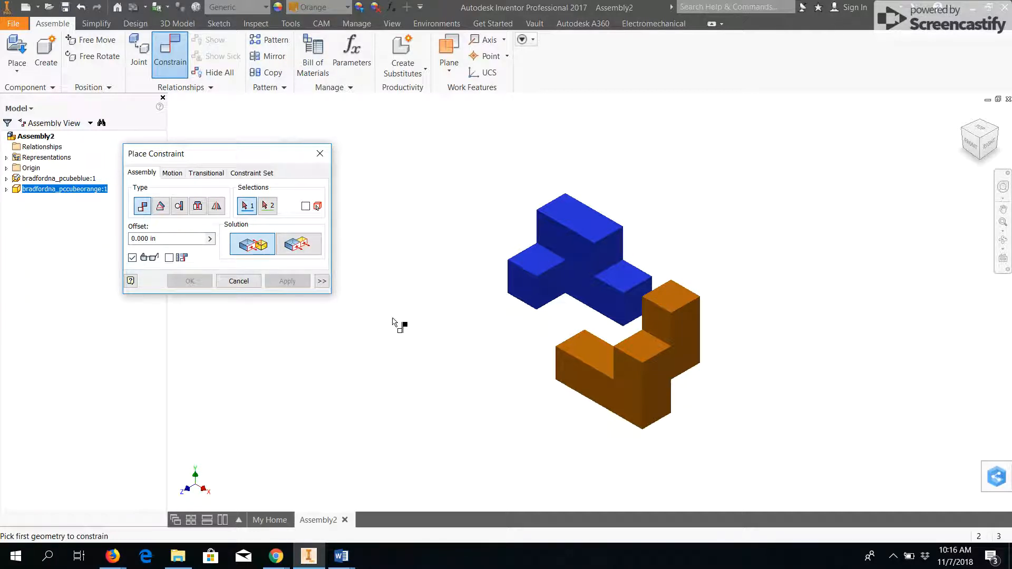
middle_click_drag(438, 363, 472, 346, "shift")
left_click(559, 364)
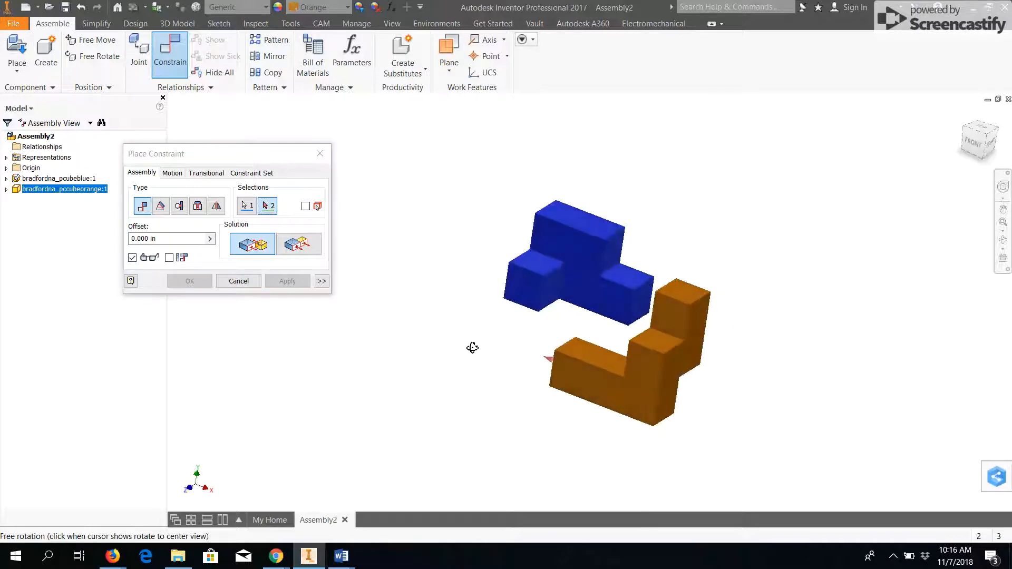
left_click(550, 297)
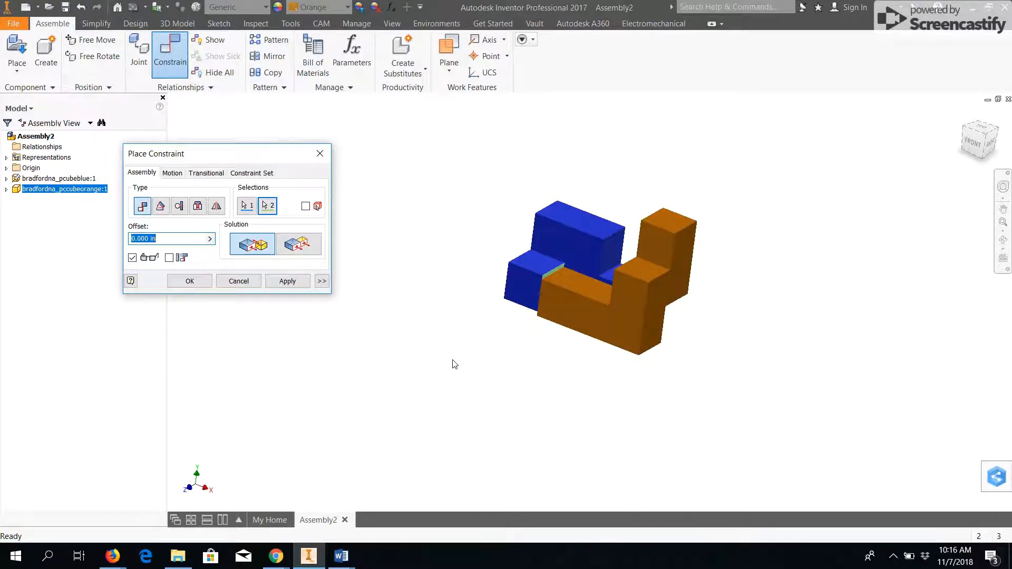
left_click(240, 282)
Preview a flush constraint between the blue part's upper side face and the orange part's side face, and discard it
left_click(170, 53)
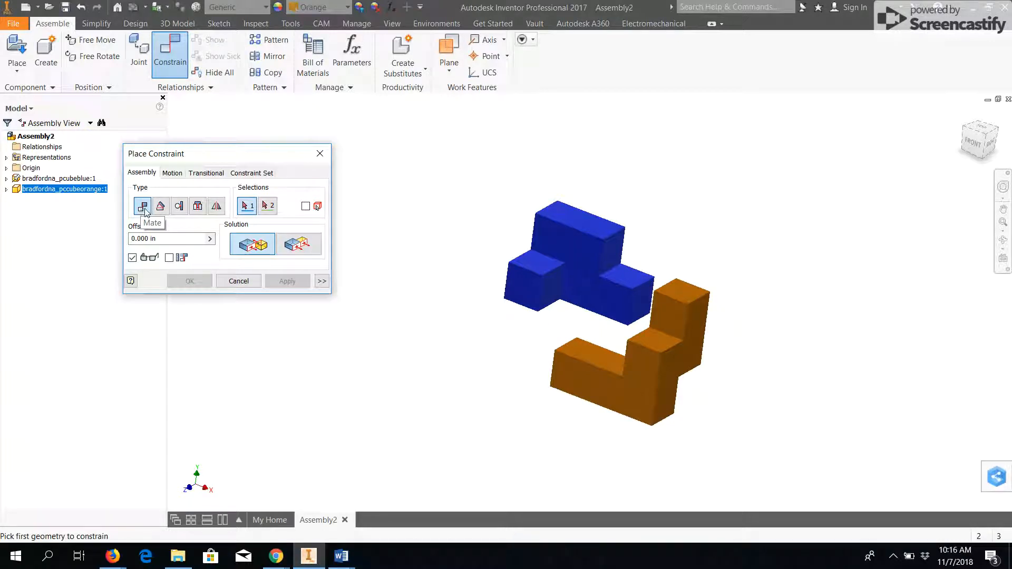
left_click(298, 244)
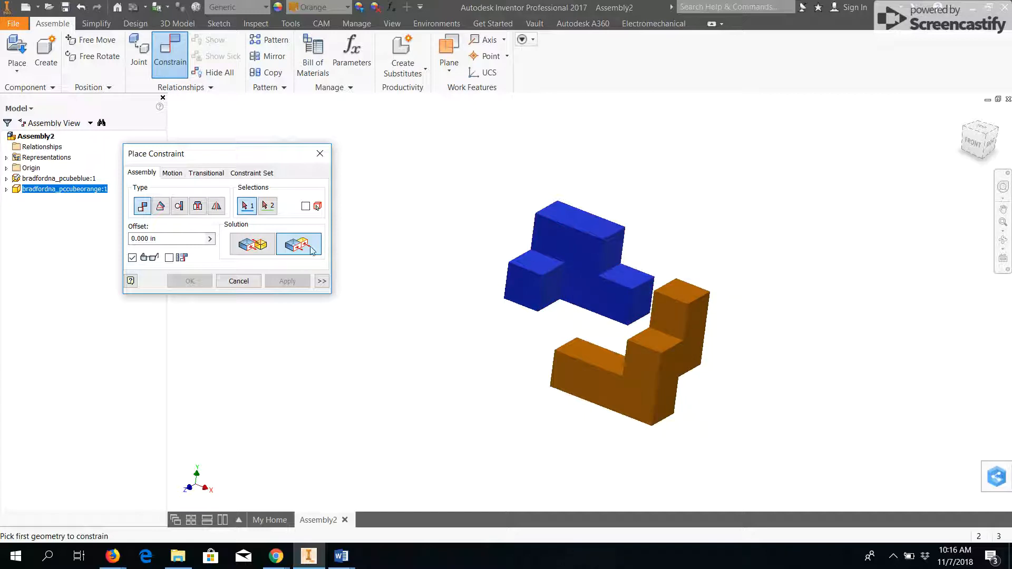
left_click(615, 252)
left_click(704, 326)
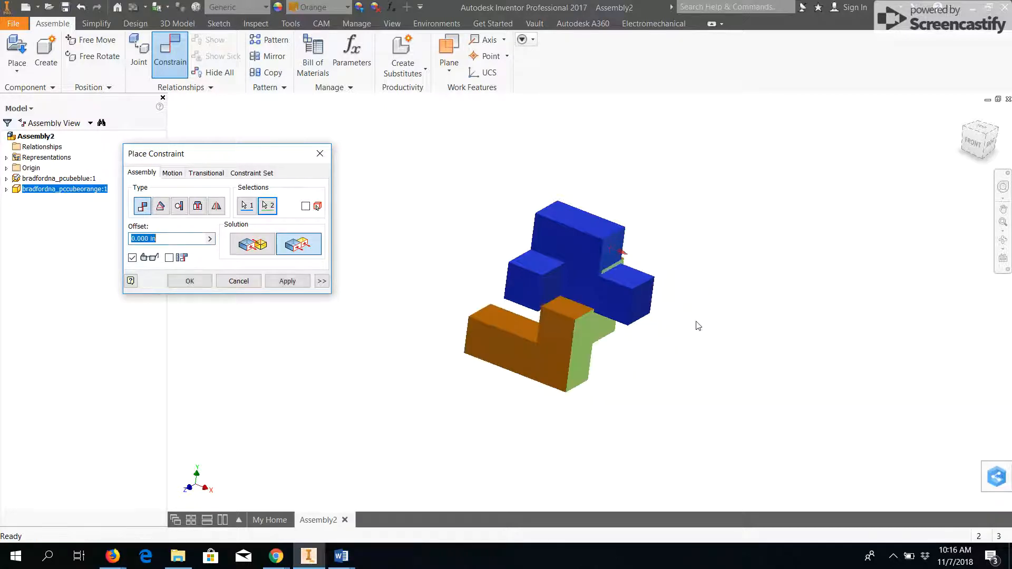
middle_click_drag(668, 361, 567, 351, "shift")
middle_click_drag(673, 294, 663, 278, "shift")
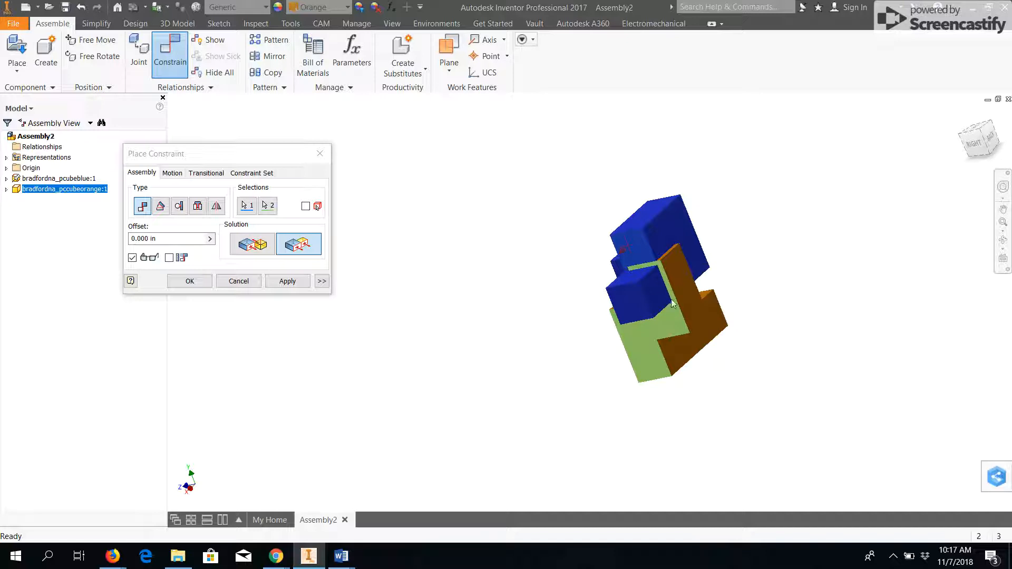
left_click(252, 281)
Free-rotate the orange part so its long arm lies on top and its short arm points downward
middle_click_drag(452, 294, 610, 282, "shift")
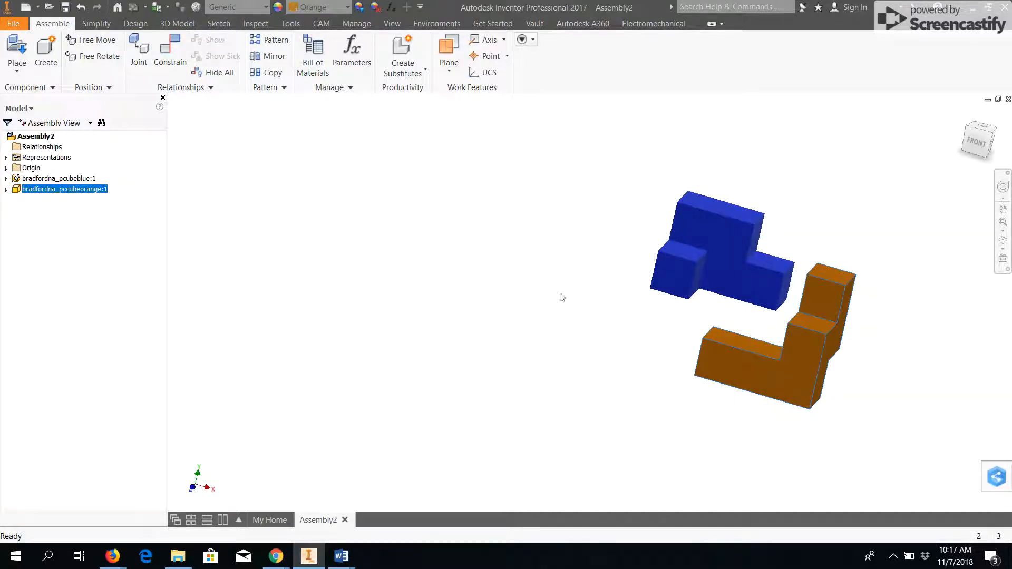
middle_click_drag(531, 293, 459, 293, "shift")
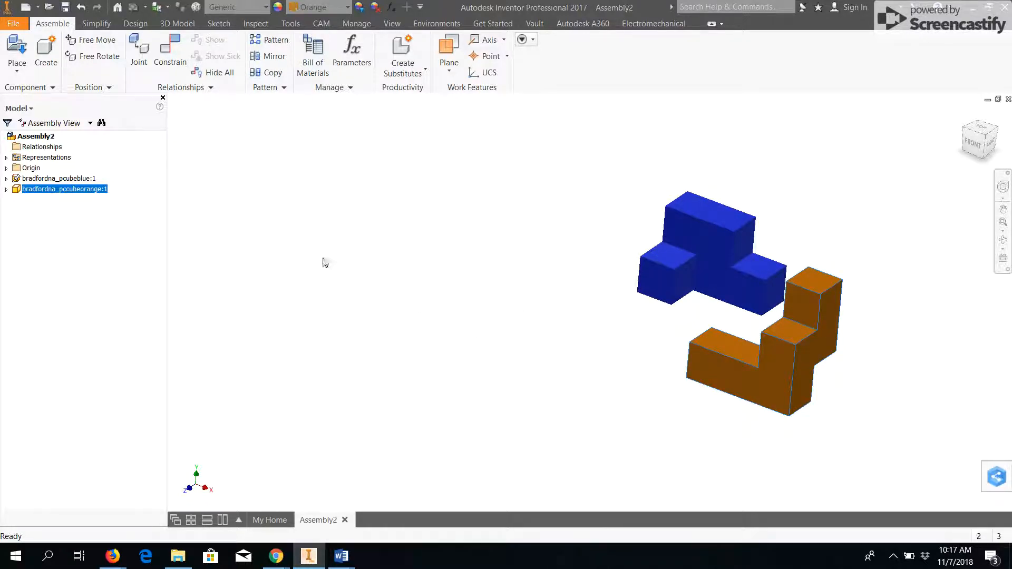
left_click(90, 57)
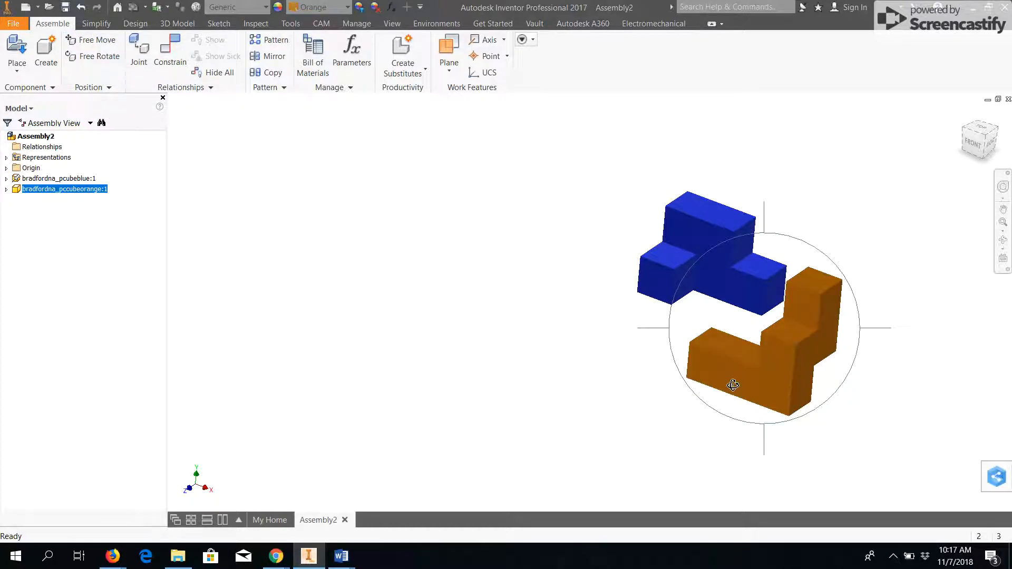
left_click_drag(732, 385, 763, 301)
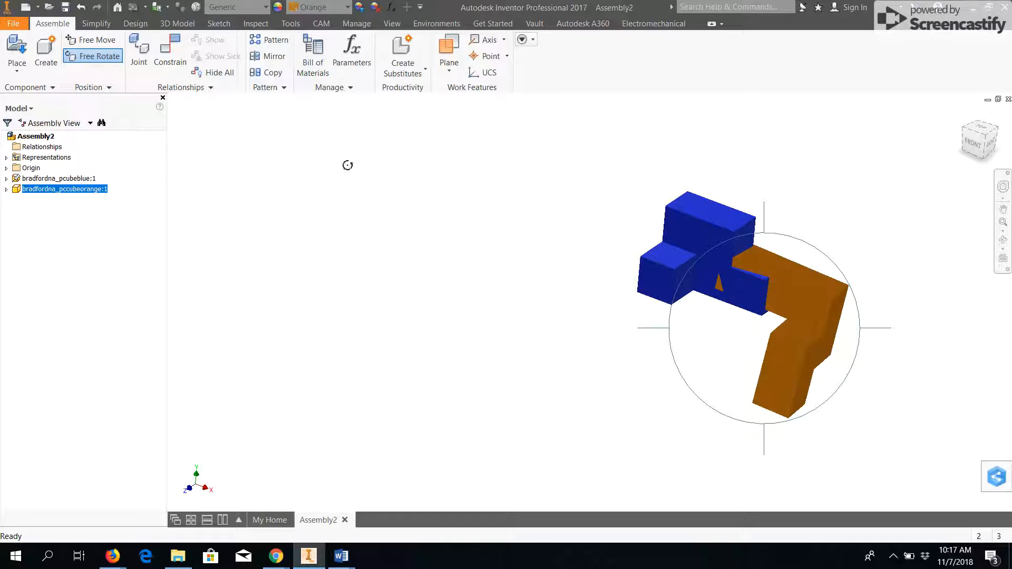
Free-move the orange part up and beside the blue part, clear of overlap, so the faces that fit together are accessible
left_click(92, 40)
left_click_drag(788, 373, 747, 279)
middle_click_drag(709, 391, 672, 380, "shift")
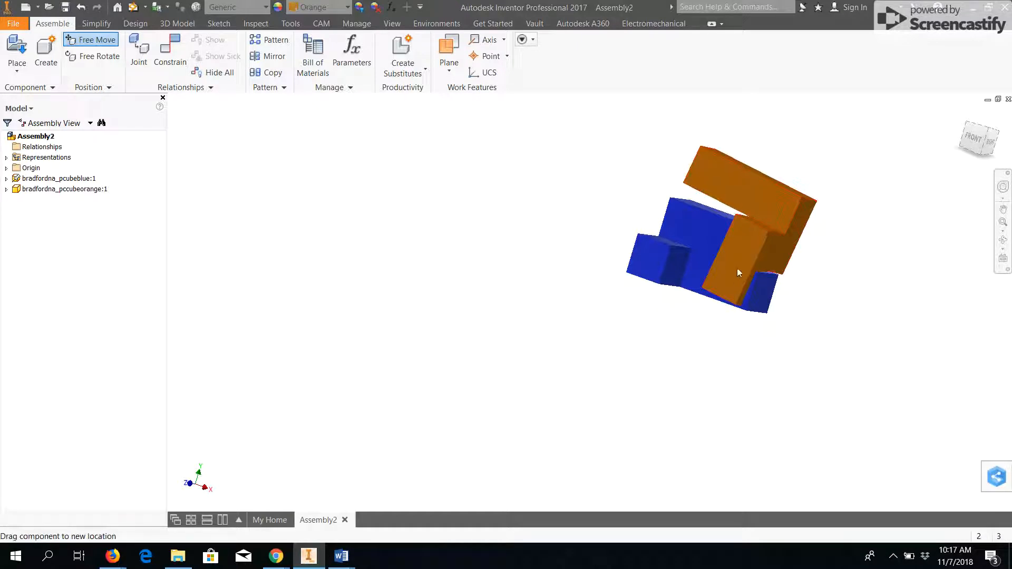
left_click_drag(739, 259, 791, 283)
middle_click_drag(644, 373, 716, 380, "shift")
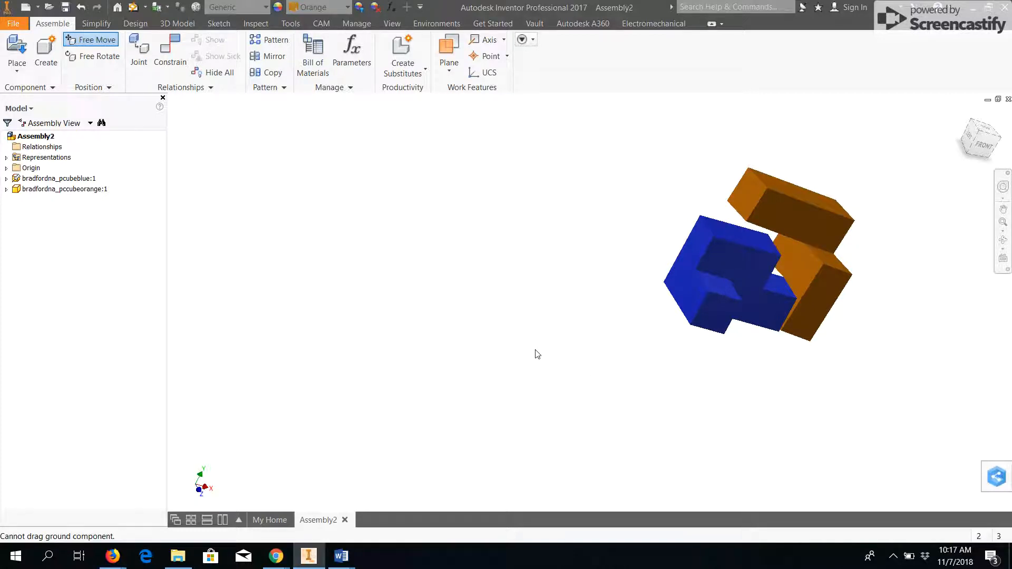
middle_click_drag(521, 327, 556, 301, "shift")
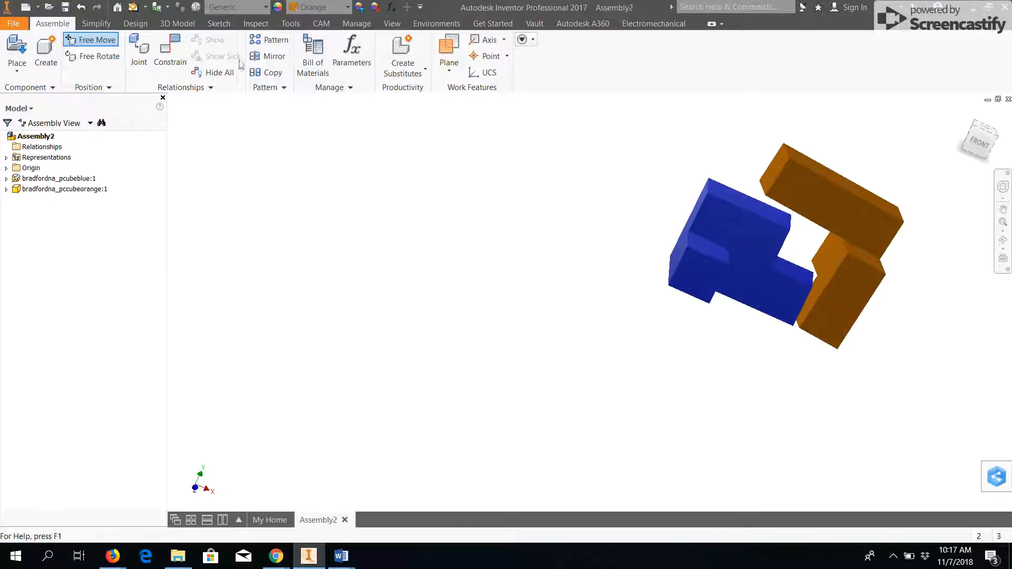
Try a mate constraint joining the orange part's inner arm face to the blue part
left_click(170, 53)
middle_click_drag(445, 230, 730, 273, "shift")
left_click(803, 236)
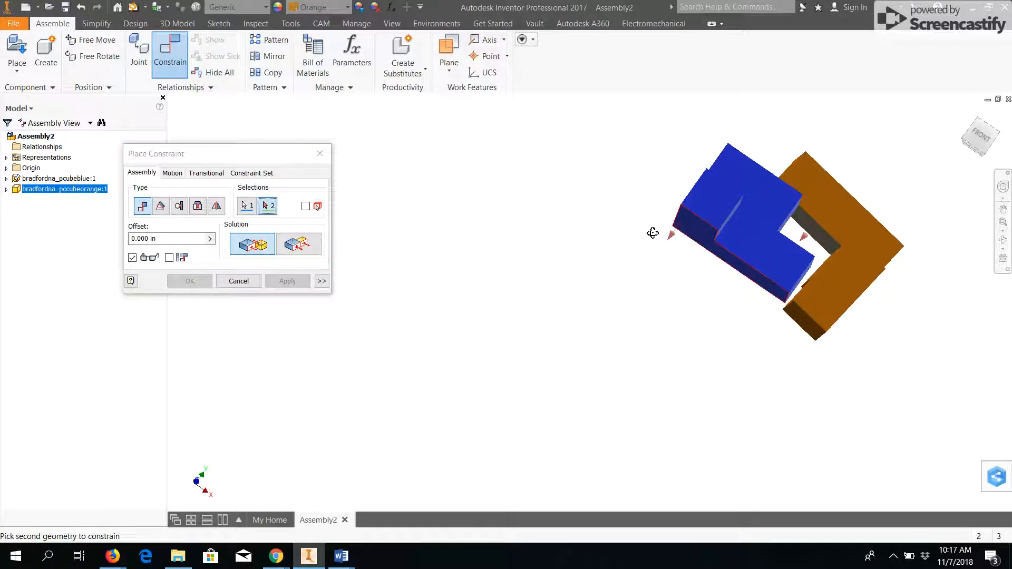
left_click(745, 199)
middle_click_drag(650, 264, 738, 238, "shift")
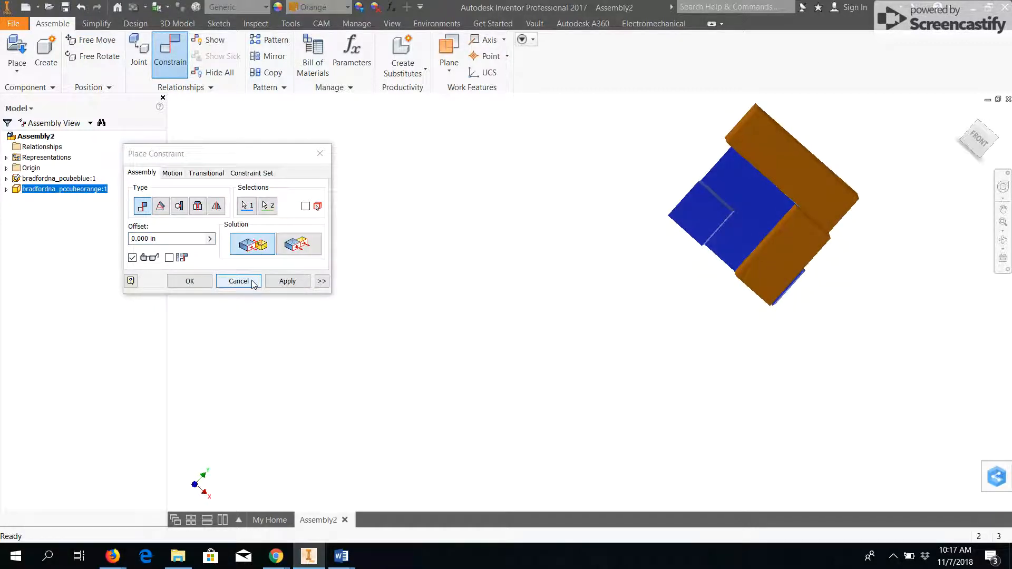
left_click(286, 283)
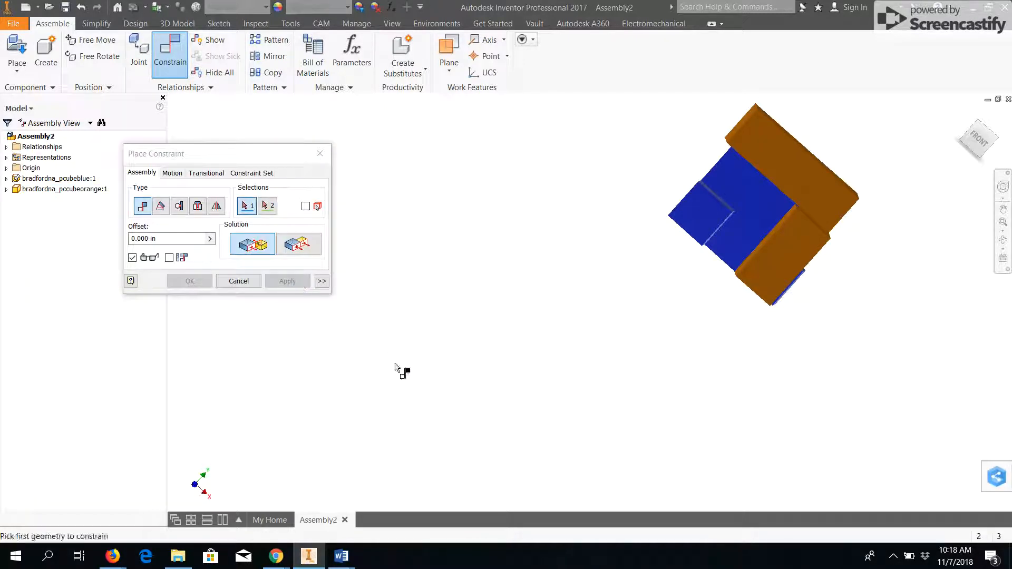
Undo the mate constraint and the preceding free repositioning of the orange part
key("ctrl+z")
key("ctrl+z")
key("ctrl+z")
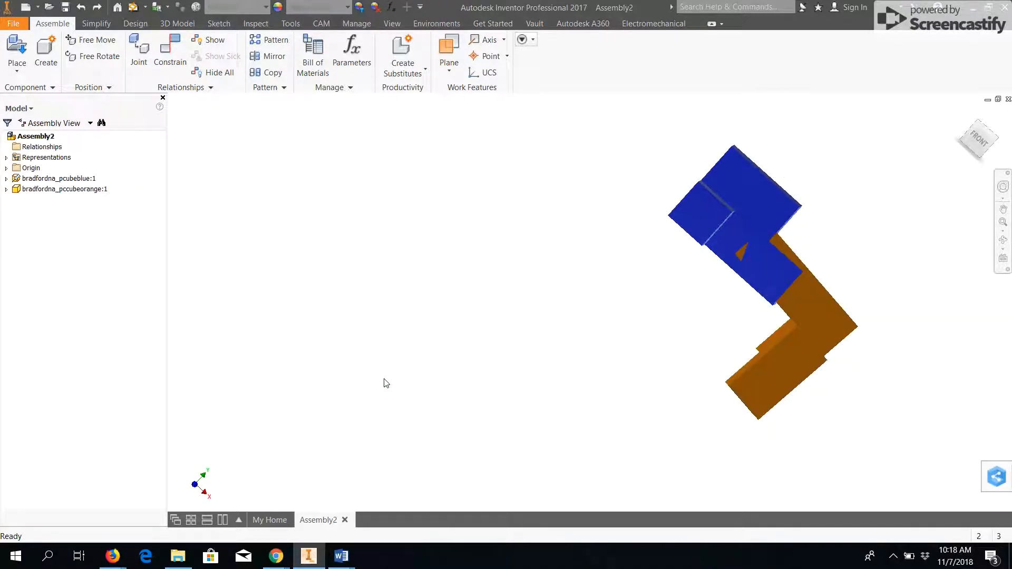
key("ctrl+z")
Apply a mate constraint with 0.000 in offset between the orange long arm's inner face and the blue part's long upper face
middle_click_drag(478, 397, 426, 405, "shift")
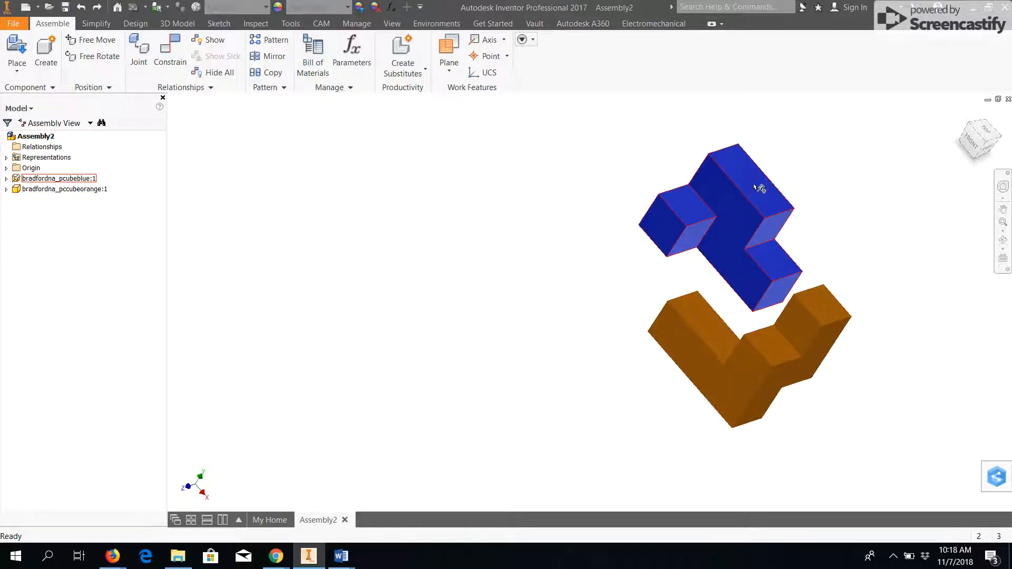
left_click(170, 52)
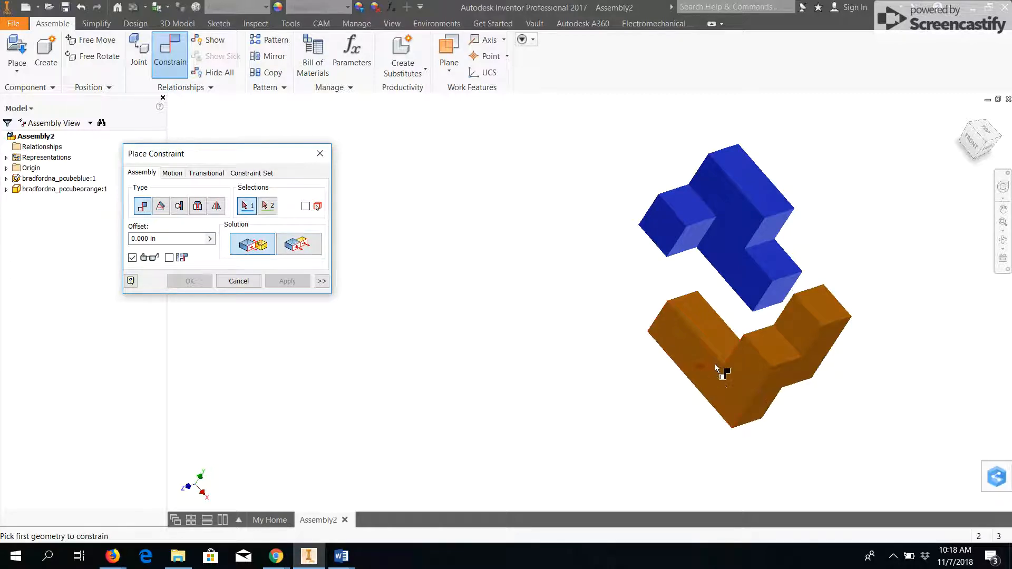
left_click(716, 339)
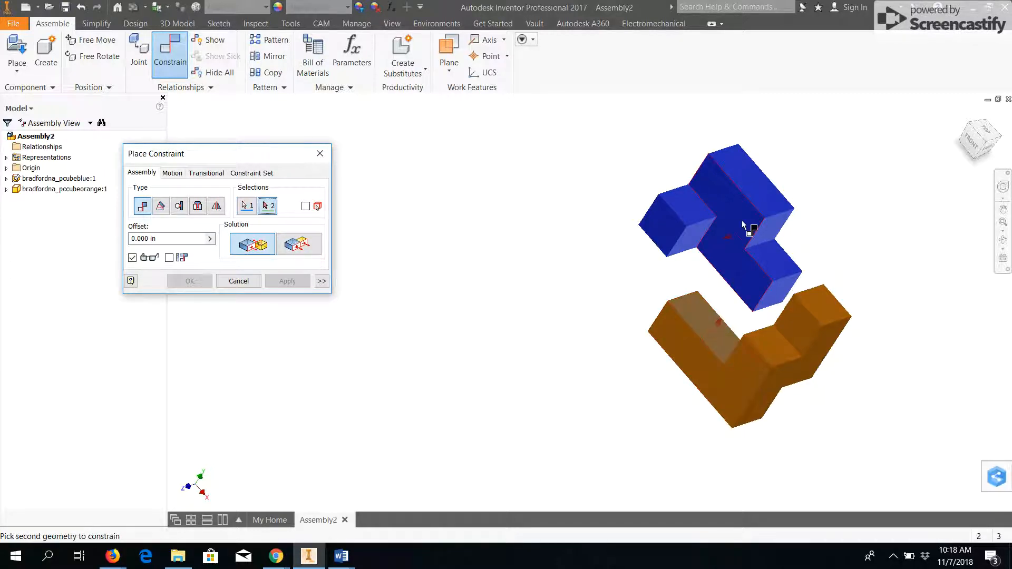
left_click(754, 184)
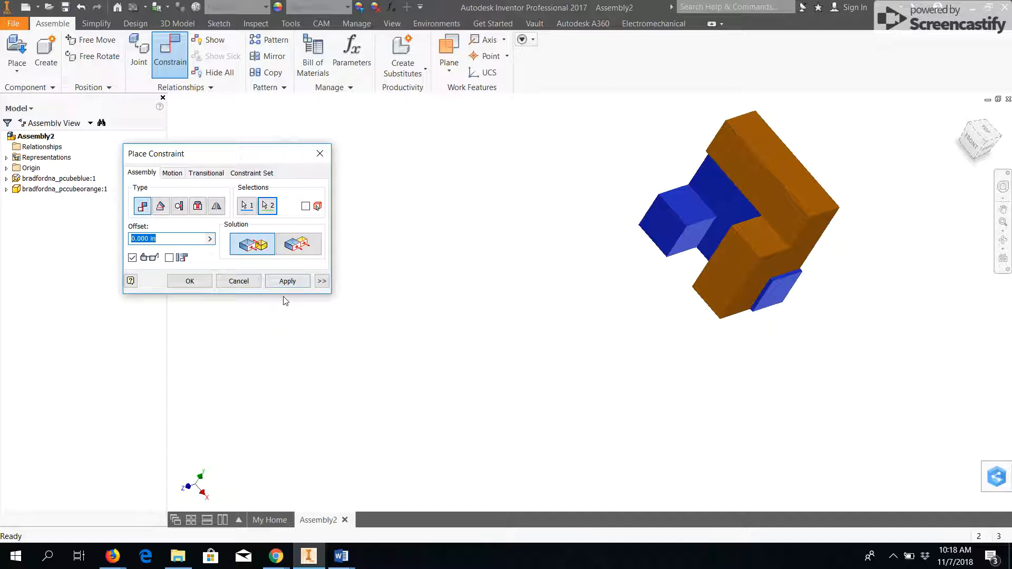
left_click(287, 281)
Apply a flush constraint with 0.000 in offset between the orange part's large outer side face and the blue part's adjacent end face
mouse_move(524, 369)
middle_mouse_down("shift")
mouse_move(460, 328)
mouse_move(314, 300)
mouse_move(445, 336)
mouse_move(501, 373)
mouse_move(526, 357)
middle_mouse_up("shift")
scroll(700, 283, "up", 3)
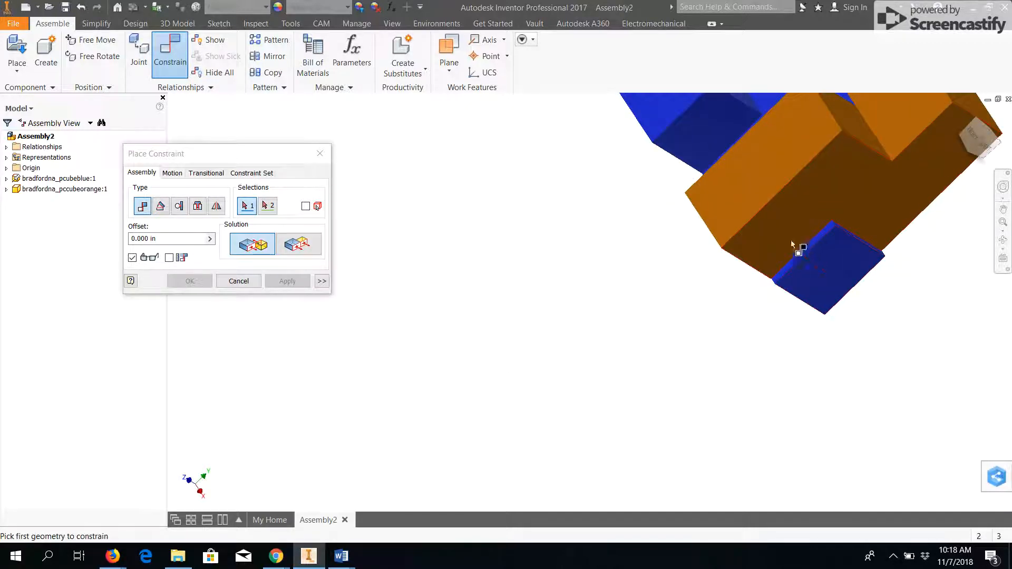
left_click(307, 249)
left_click(793, 230)
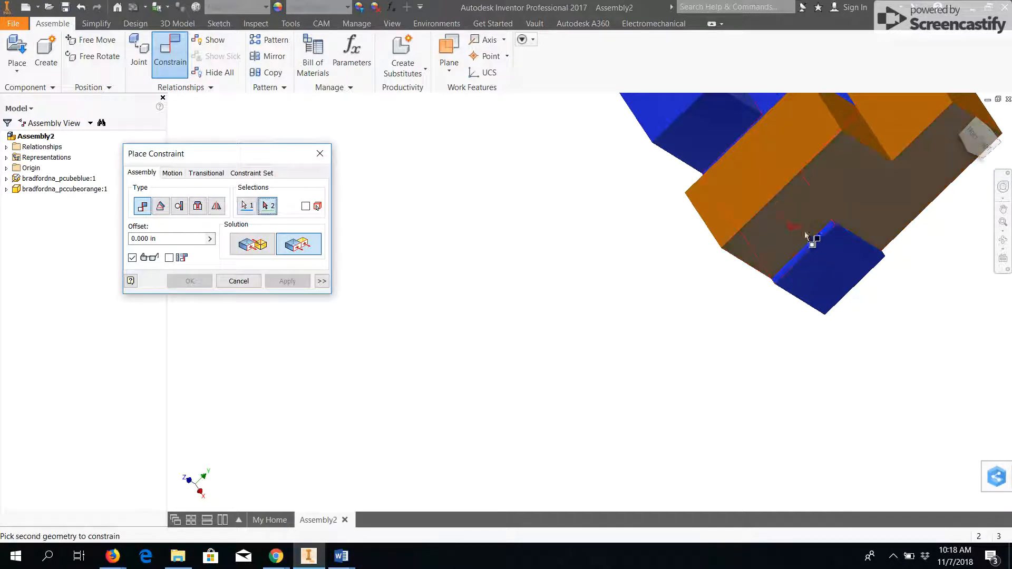
left_click(837, 281)
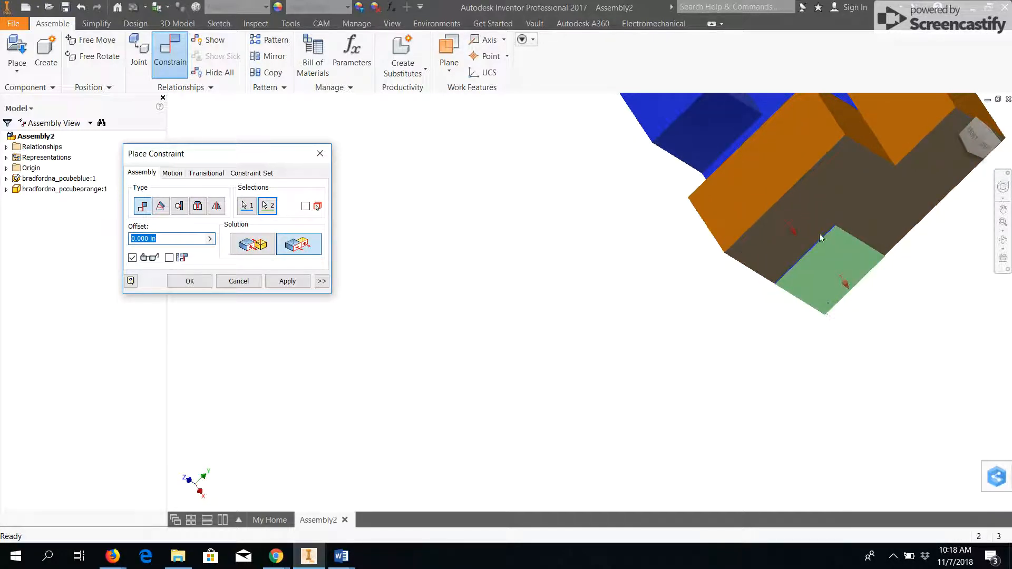
left_click(288, 282)
Apply a flush constraint with 0.000 in offset between the orange and blue parts' back faces, and finish constraining
middle_click_drag(533, 296, 585, 299, "shift")
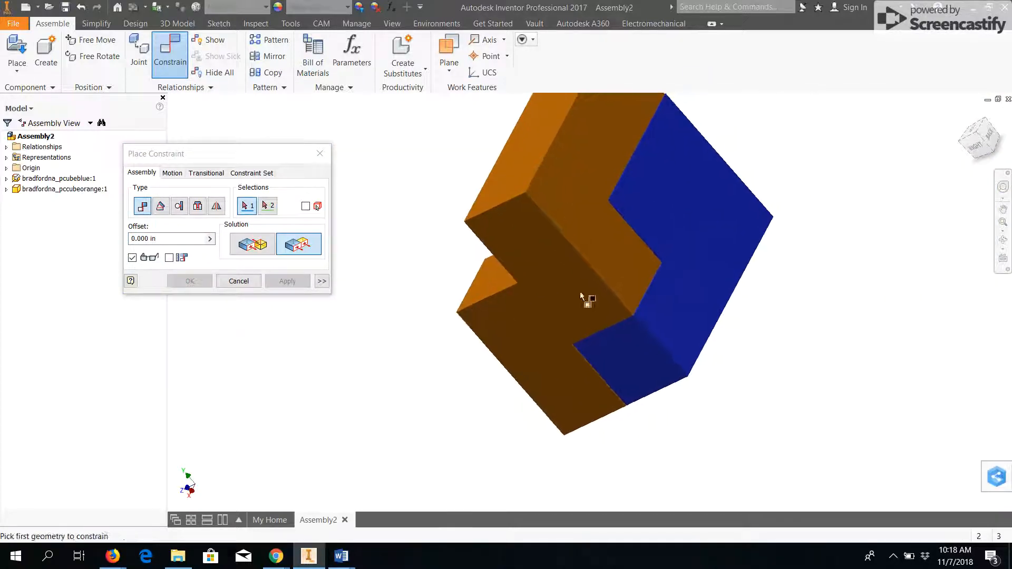
scroll(671, 260, "down", 3)
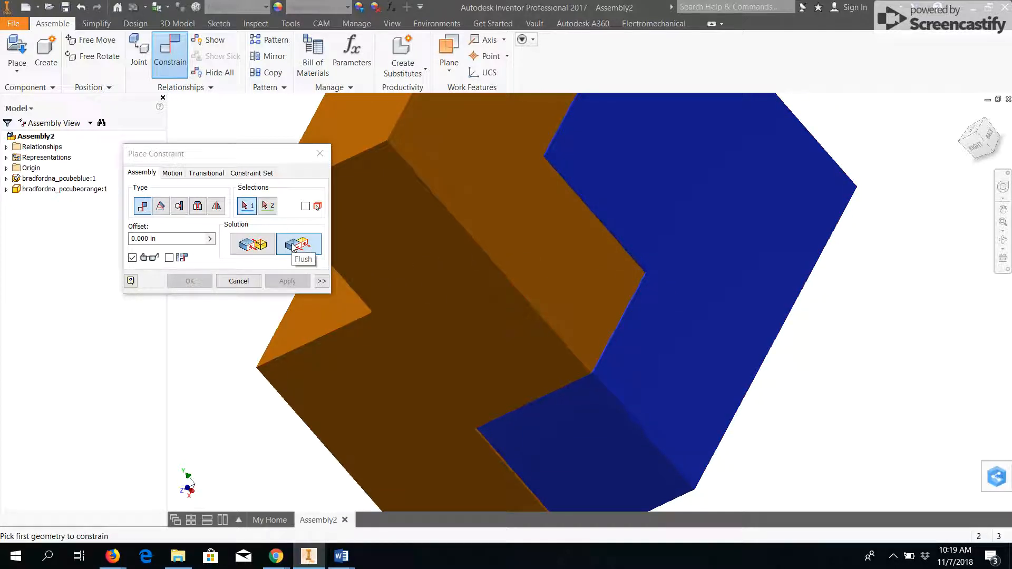
left_click(527, 218)
left_click(637, 188)
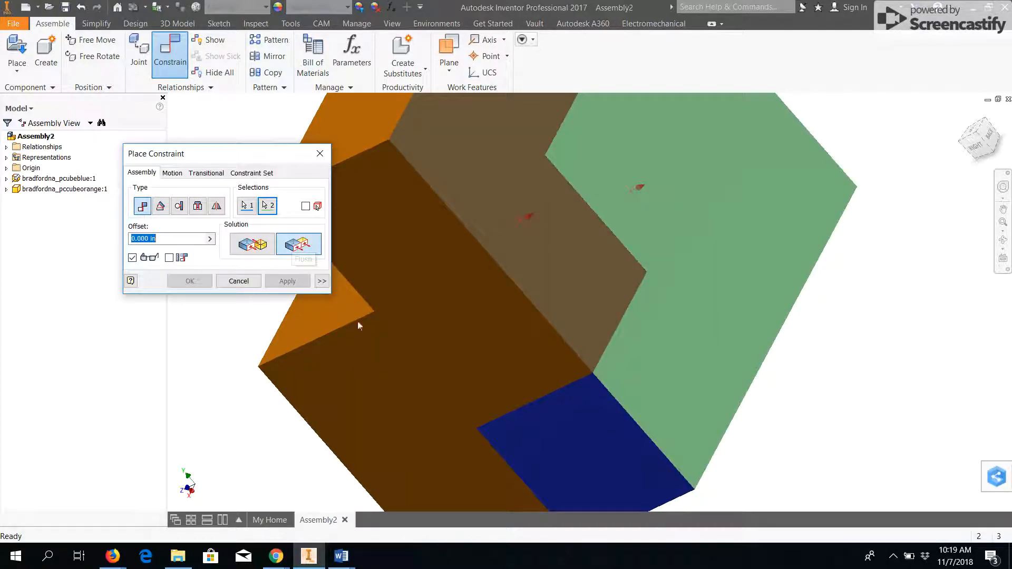
left_click(287, 281)
middle_click_drag(228, 330, 623, 304, "shift")
scroll(550, 363, "up", 3)
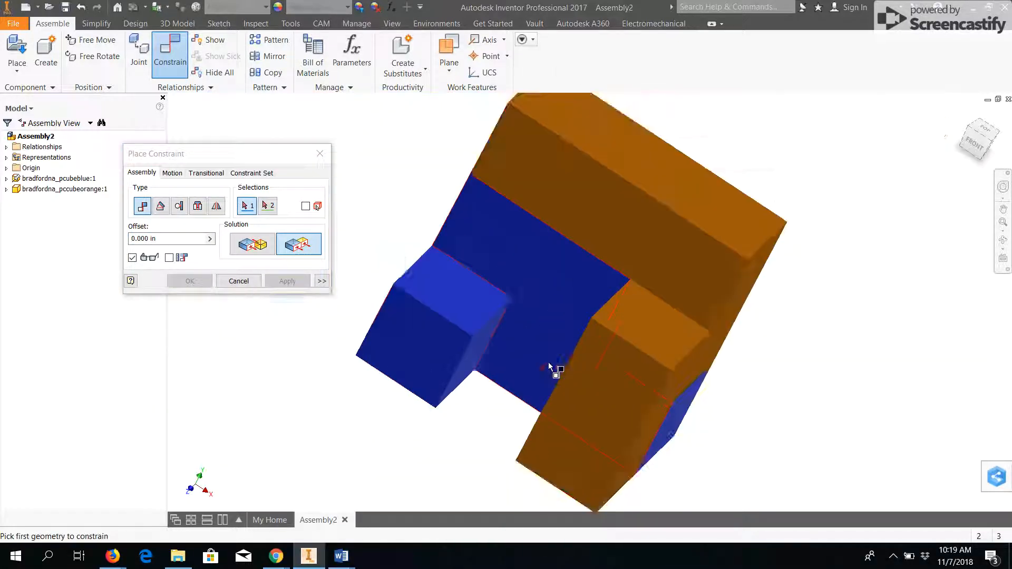
middle_click_drag(543, 361, 508, 339, "shift")
left_click(239, 280)
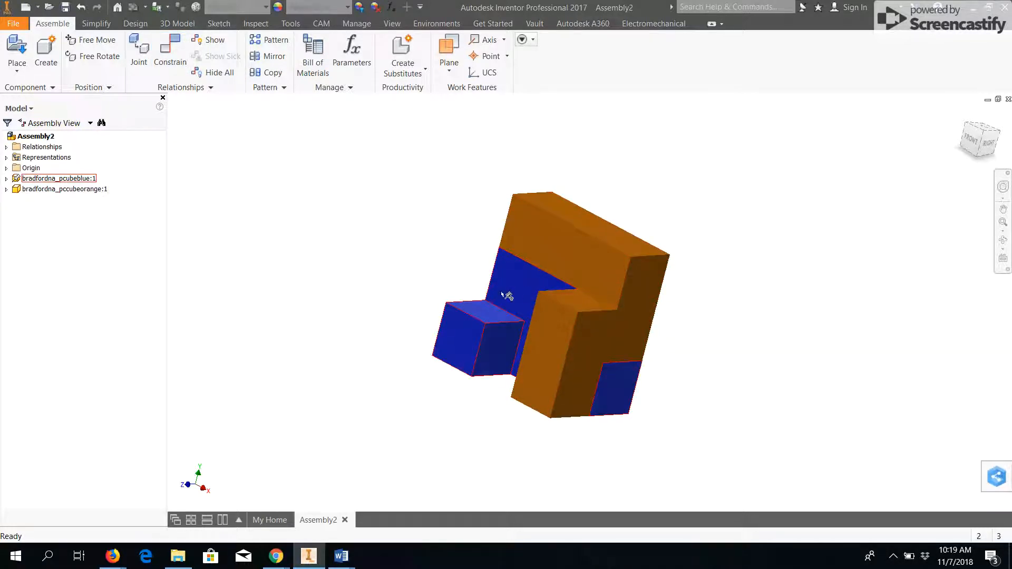
Try moving the orange part and the blue part to check that they are fully constrained
left_click(617, 262)
left_click_drag(608, 279, 546, 356)
left_click_drag(668, 299, 515, 217)
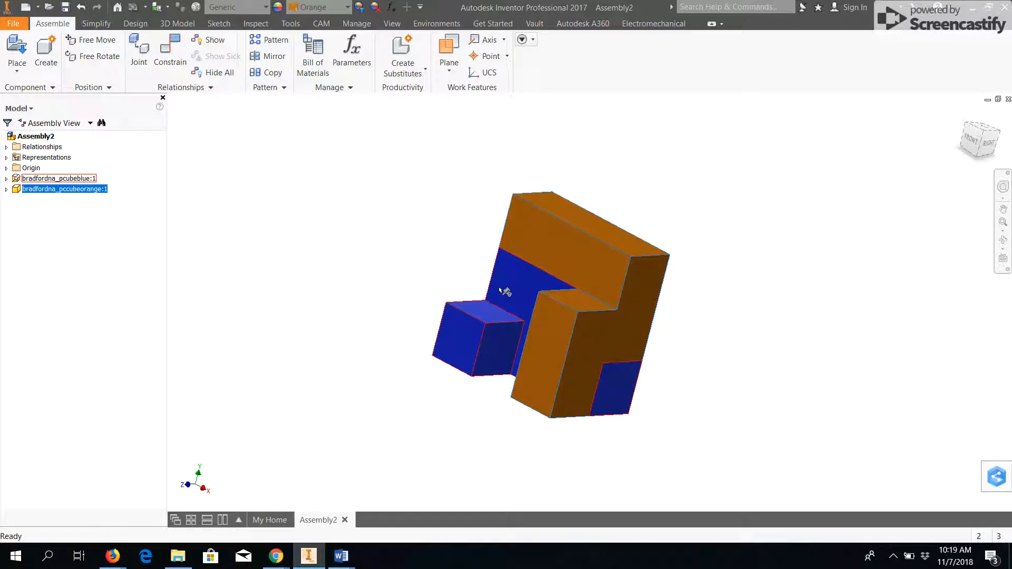
Place one instance of the violet puzzle part (pcubeviolet) from the pcube folder beside the constrained blue and orange parts
mouse_move(414, 330)
middle_mouse_down("shift")
mouse_move(464, 309)
mouse_move(454, 330)
mouse_move(429, 327)
middle_mouse_up("shift")
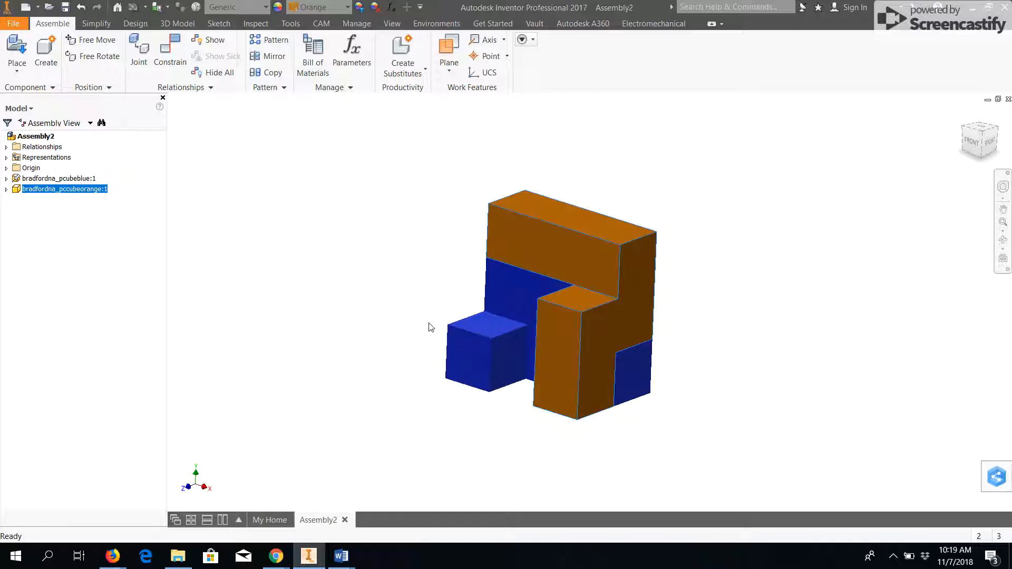
left_click(19, 53)
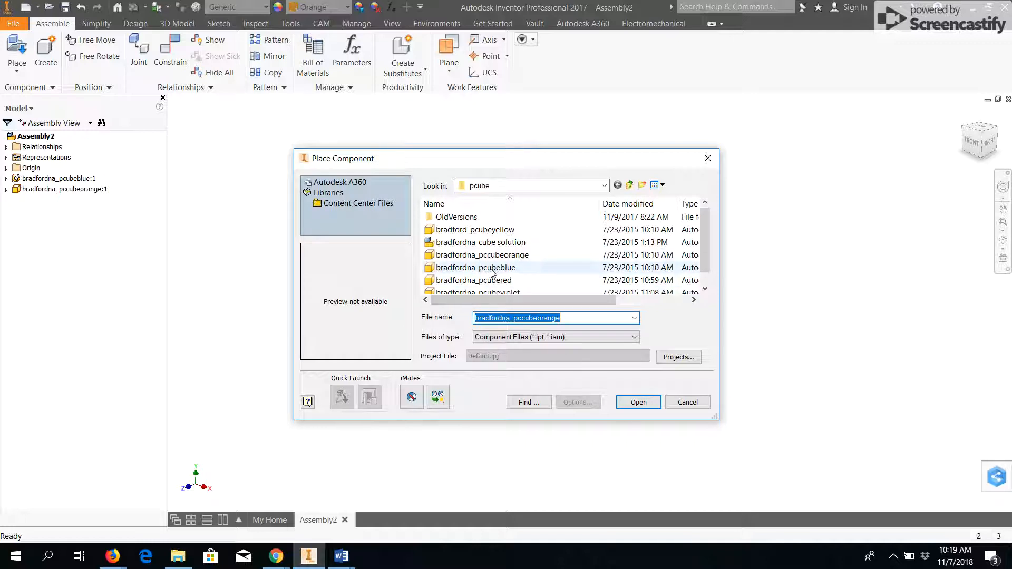
scroll(492, 282, "down", 1)
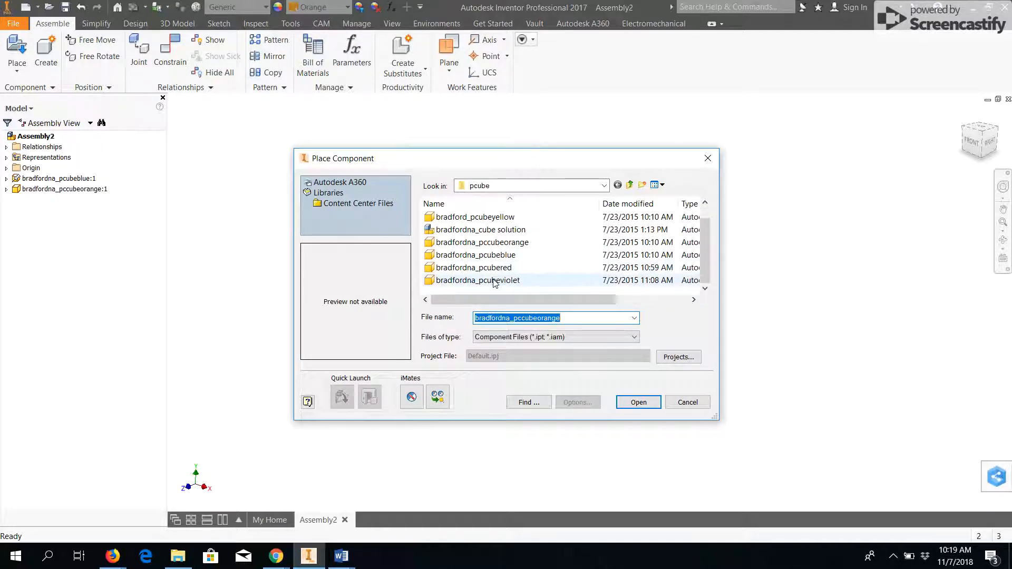
left_click(493, 282)
left_click(638, 403)
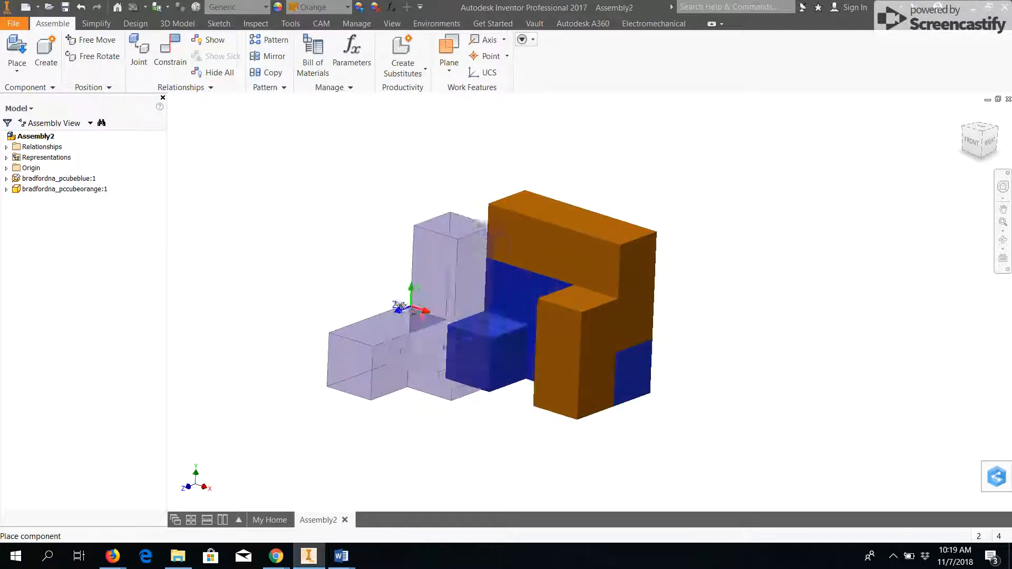
left_click(318, 297)
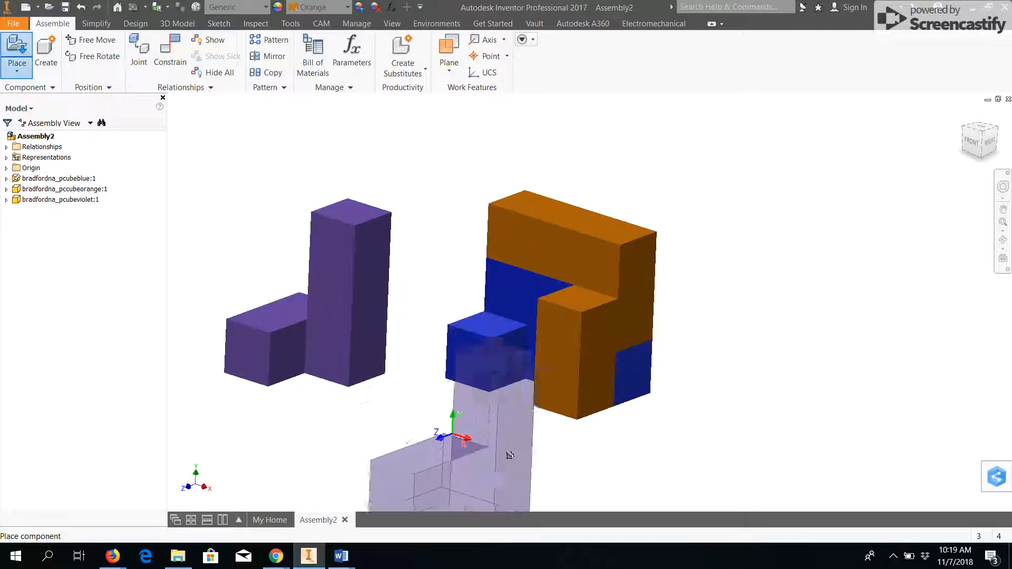
key("Escape")
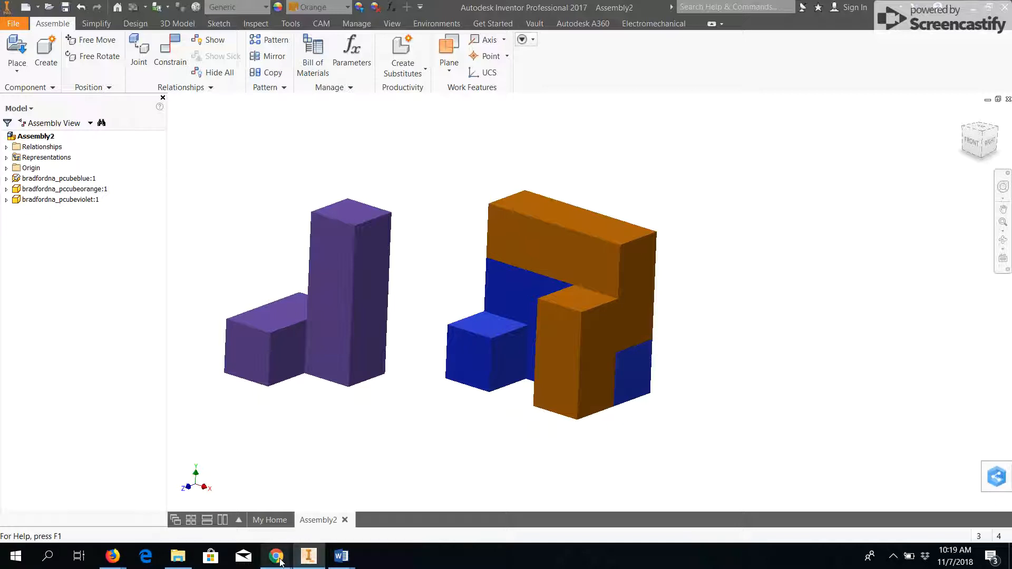
mouse_move(281, 559)
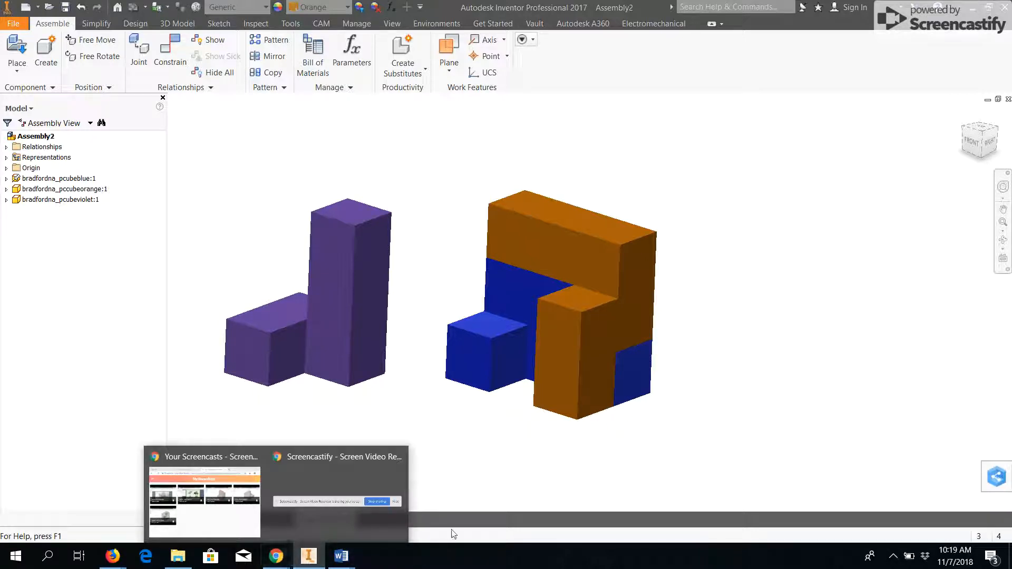